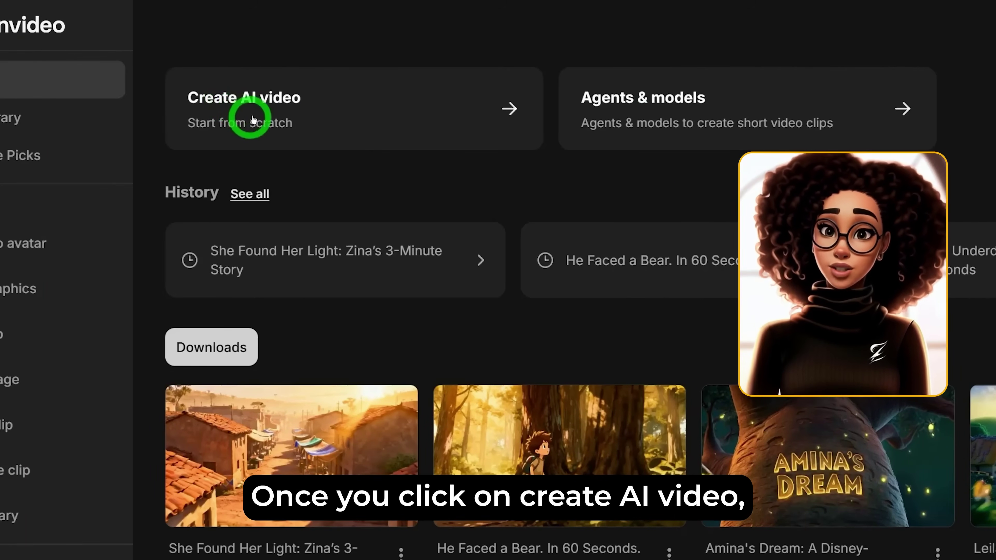
- Start a new AI video and keep v4.0 as the generation model
left_click(244, 113)
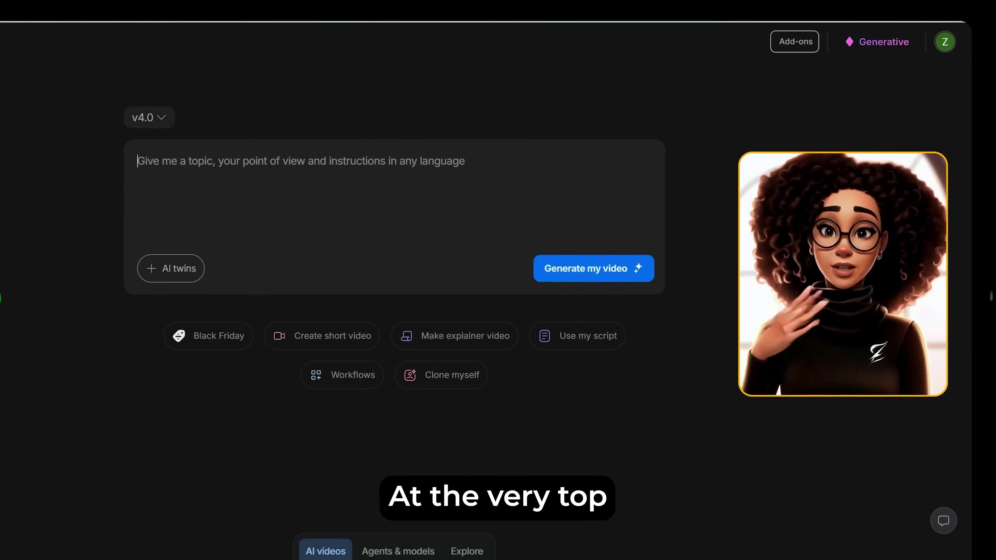
left_click(153, 115)
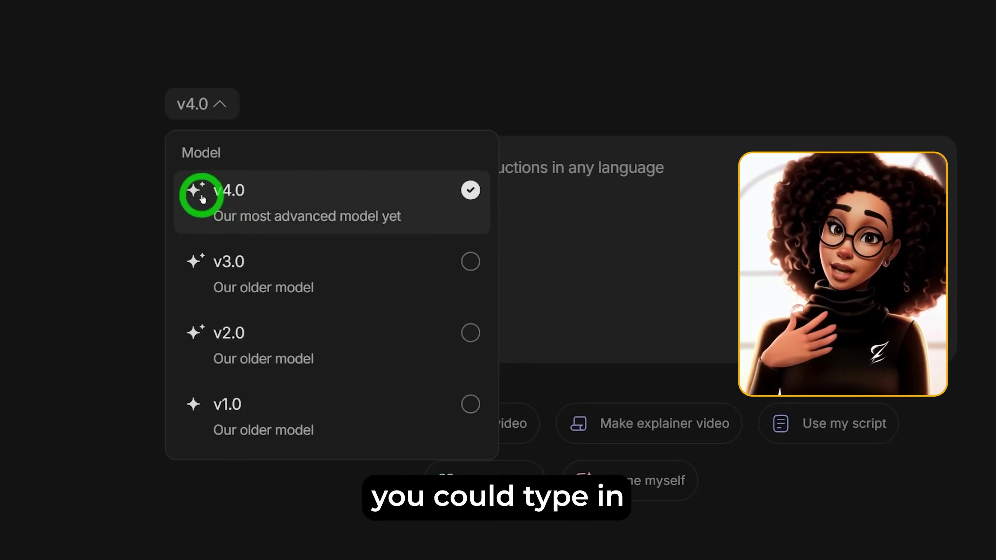
left_click(261, 200)
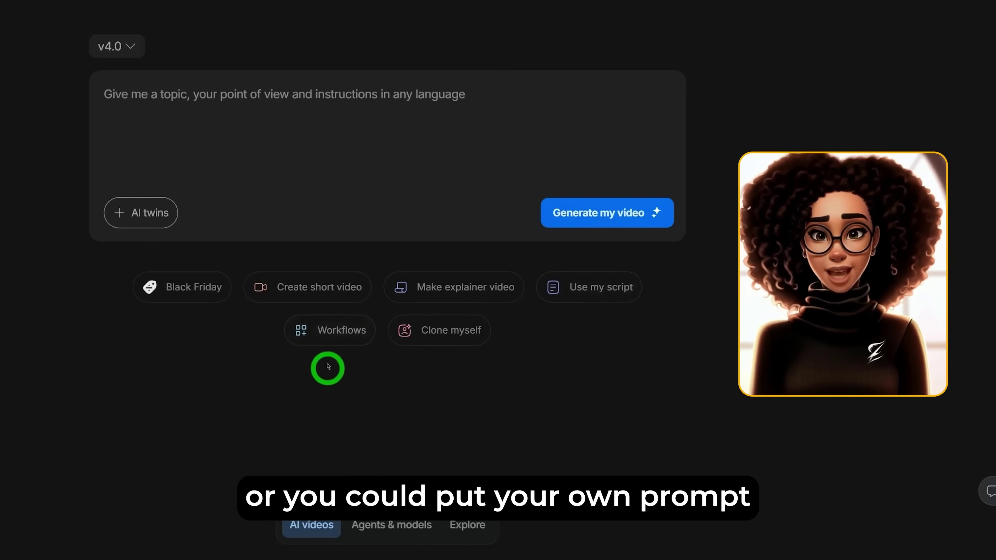
left_click(323, 342)
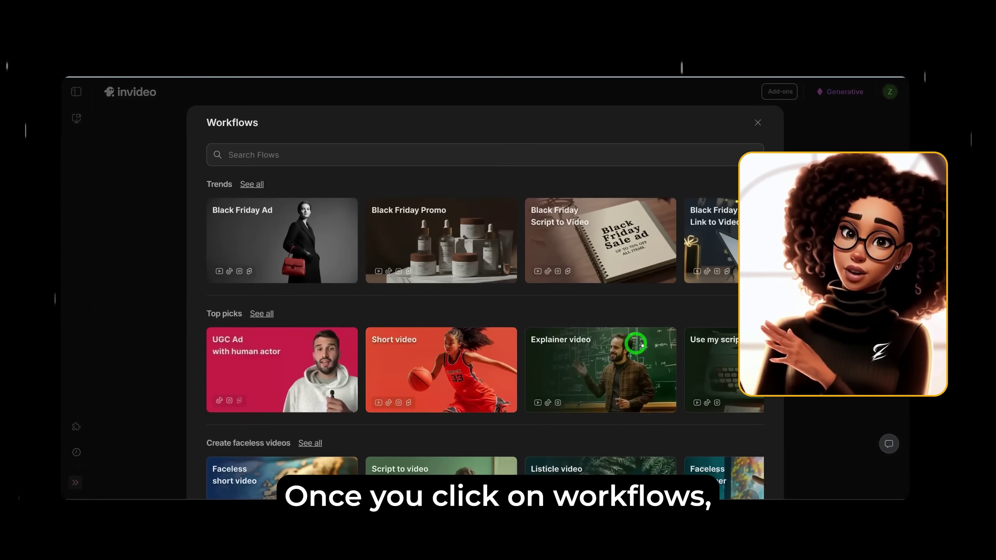
scroll(642, 338, "down", 2)
scroll(642, 338, "down", 10)
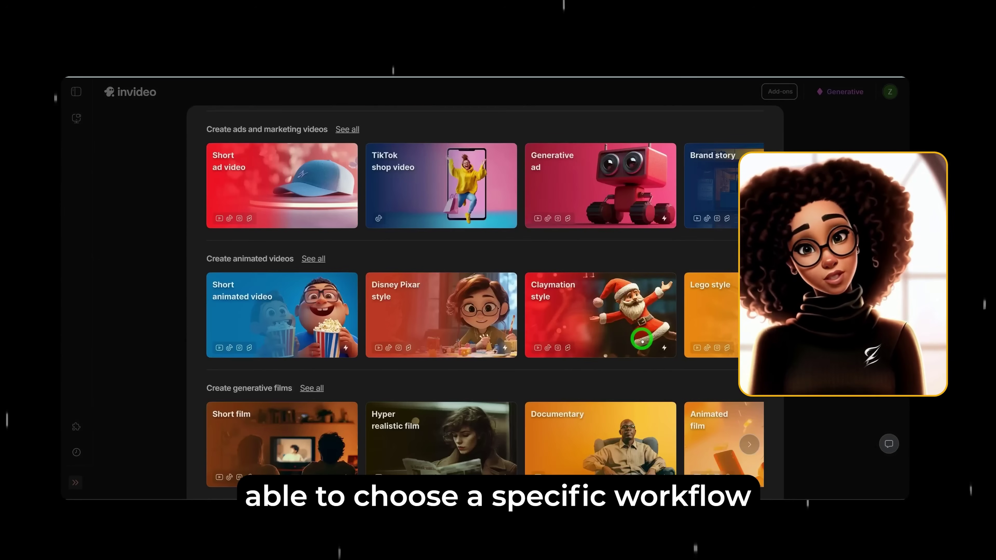
scroll(568, 425, "up", 10)
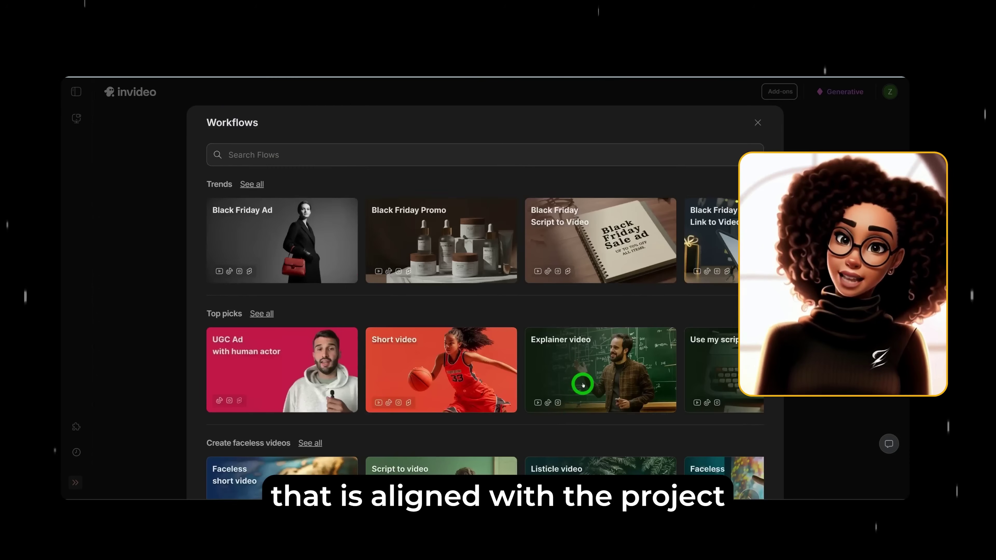
scroll(583, 384, "down", 2)
scroll(583, 384, "up", 2)
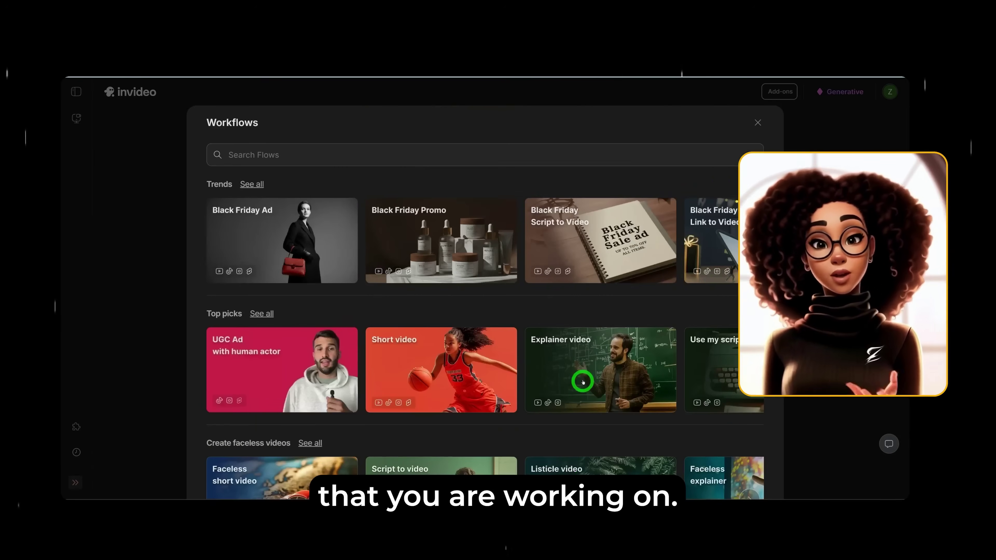
left_click(758, 123)
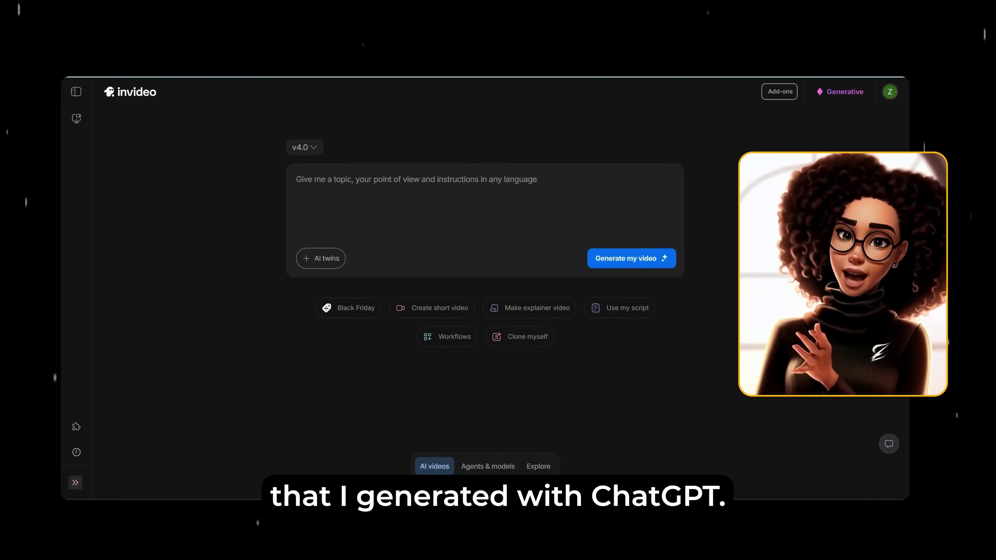
mouse_move(596, 491)
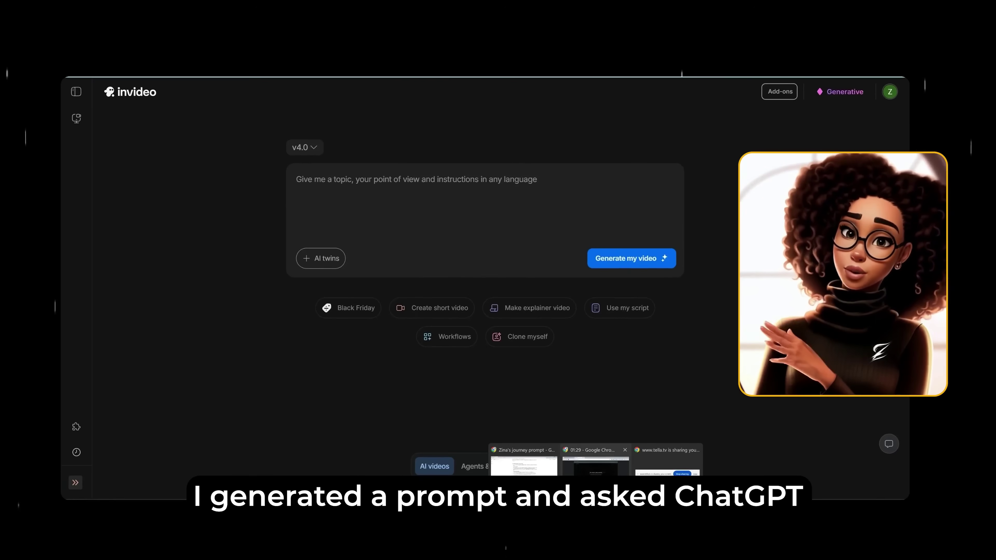
- In ChatGPT, review and copy the whole 3-minute Zina's Journey video prompt
left_click(524, 463)
scroll(443, 274, "up", 3)
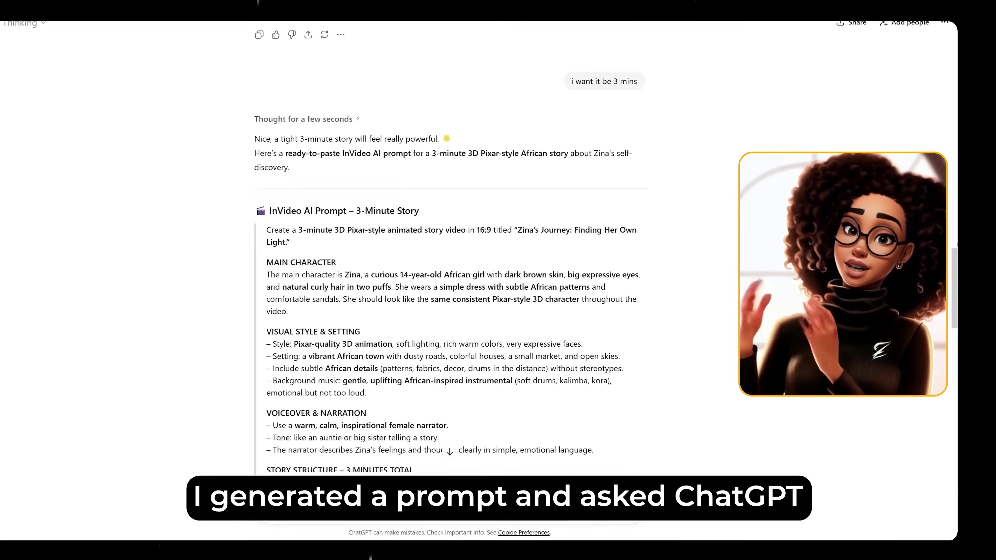
scroll(443, 275, "down", 2)
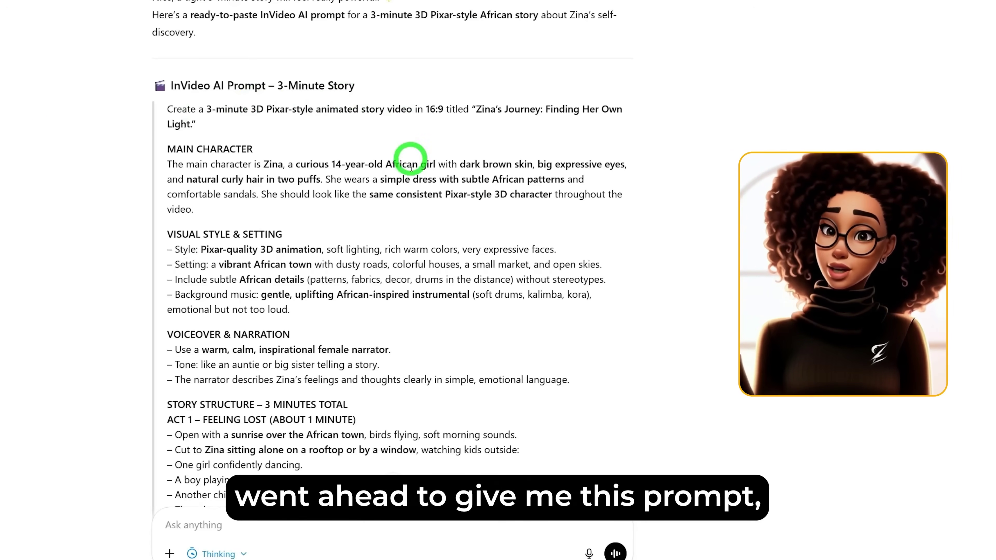
scroll(333, 98, "down", 10)
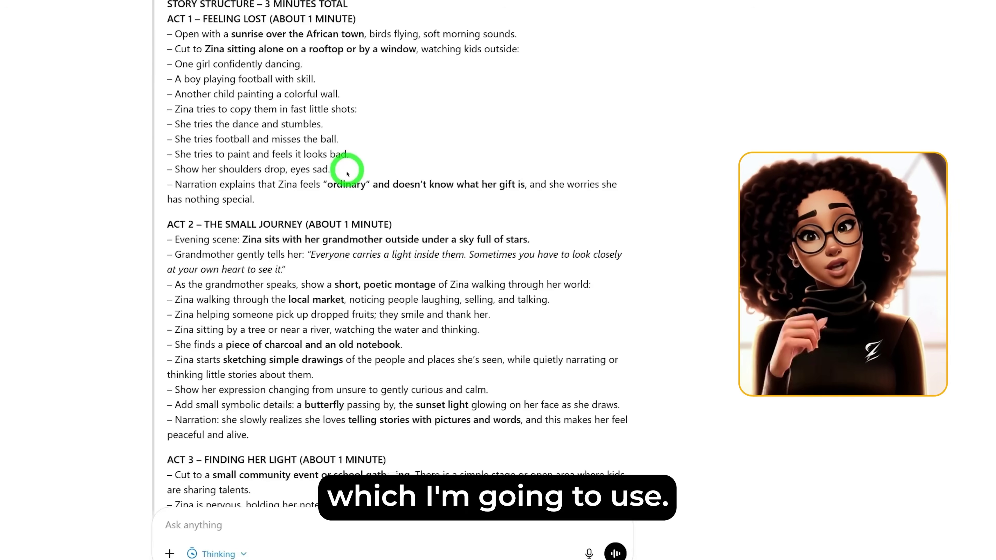
scroll(347, 174, "down", 15)
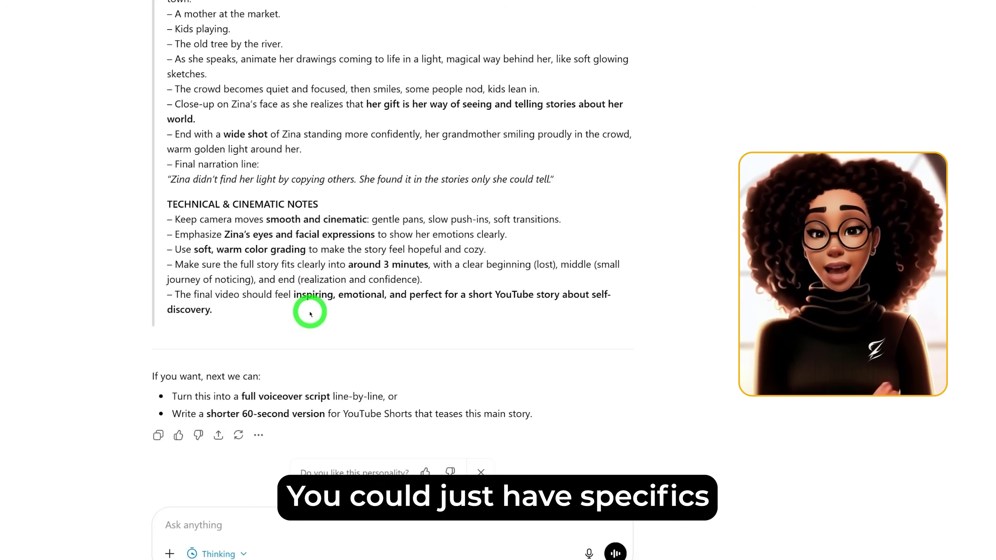
scroll(310, 314, "up", 15)
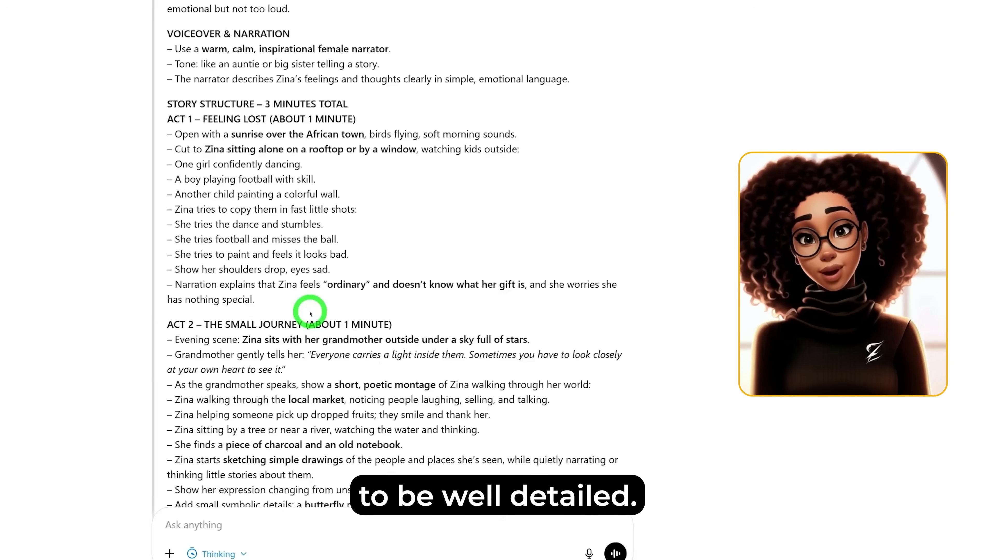
scroll(311, 312, "up", 4)
left_click_drag(311, 311, 426, 251)
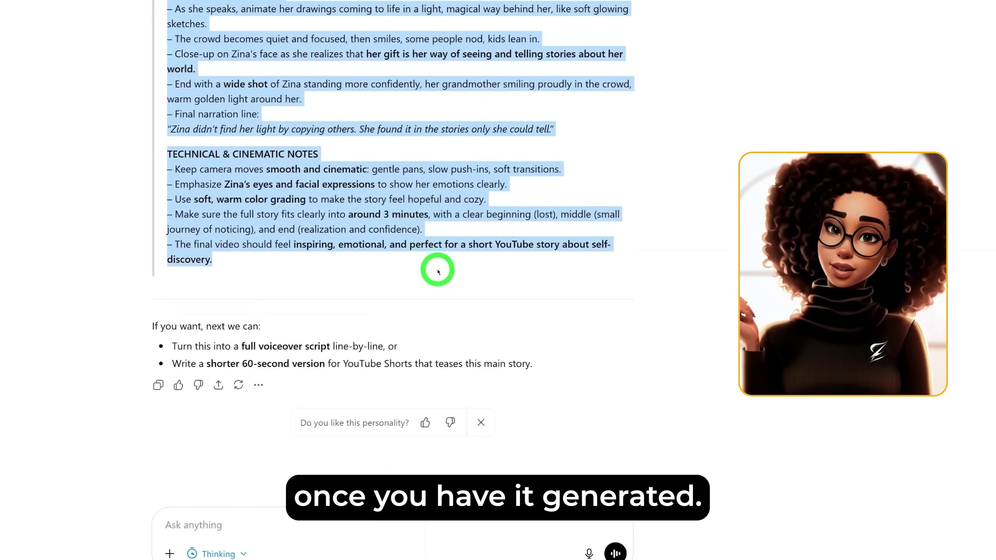
right_click(415, 310)
left_click(451, 320)
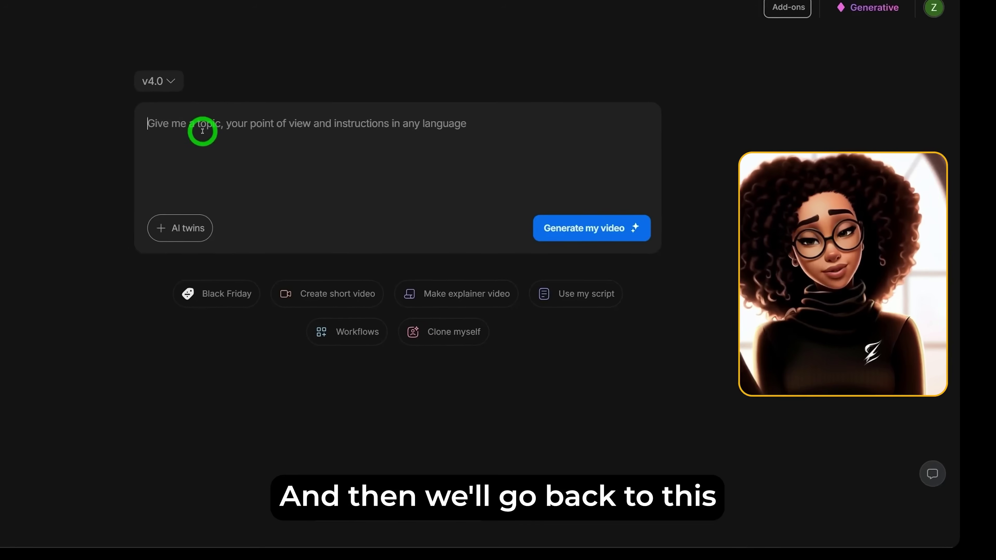
- Paste the 'Zina's Journey: Finding Her Own Light' story prompt into the prompt box
key("ctrl+v")
scroll(317, 198, "up", 20)
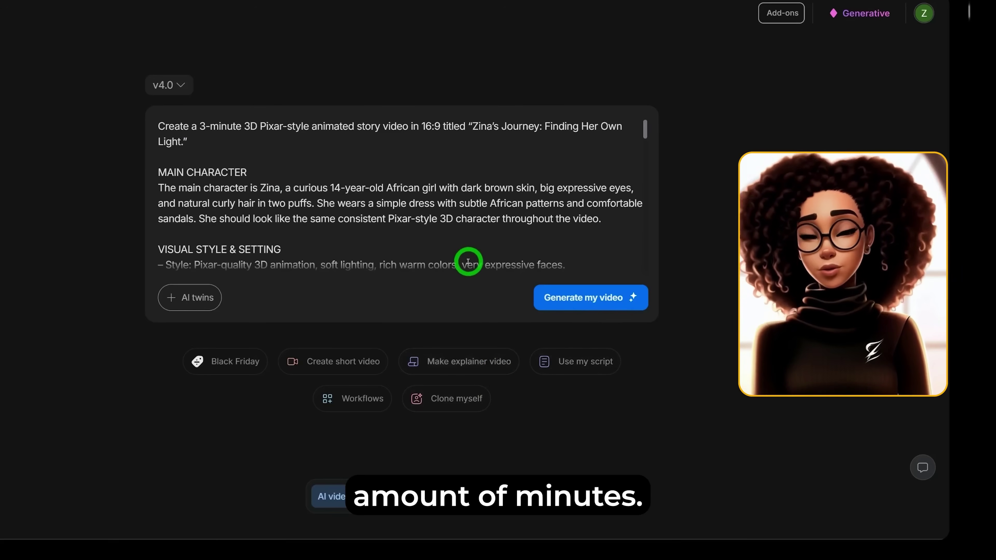
- Generate the video at 3 minutes for YouTube with Ultra media for 120 credits
left_click(578, 305)
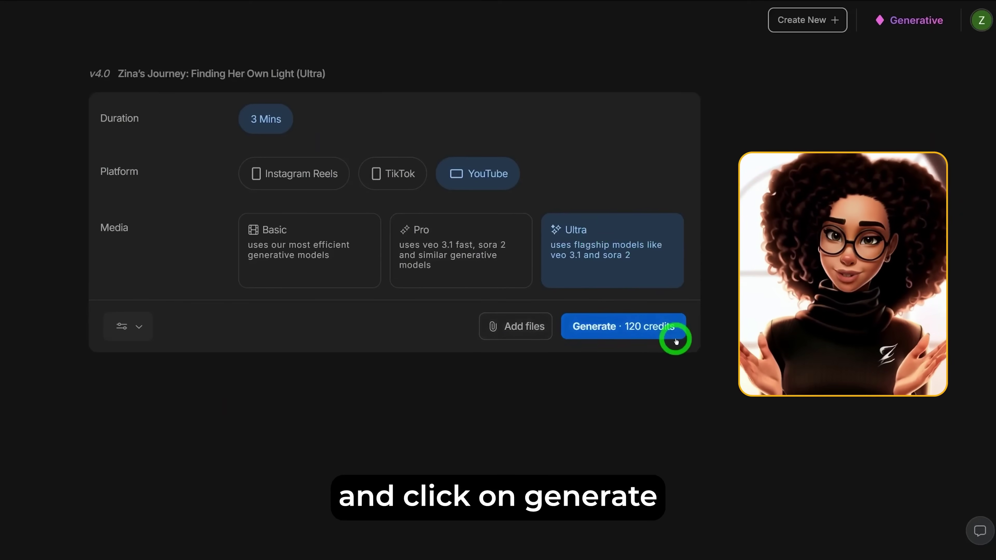
left_click(654, 331)
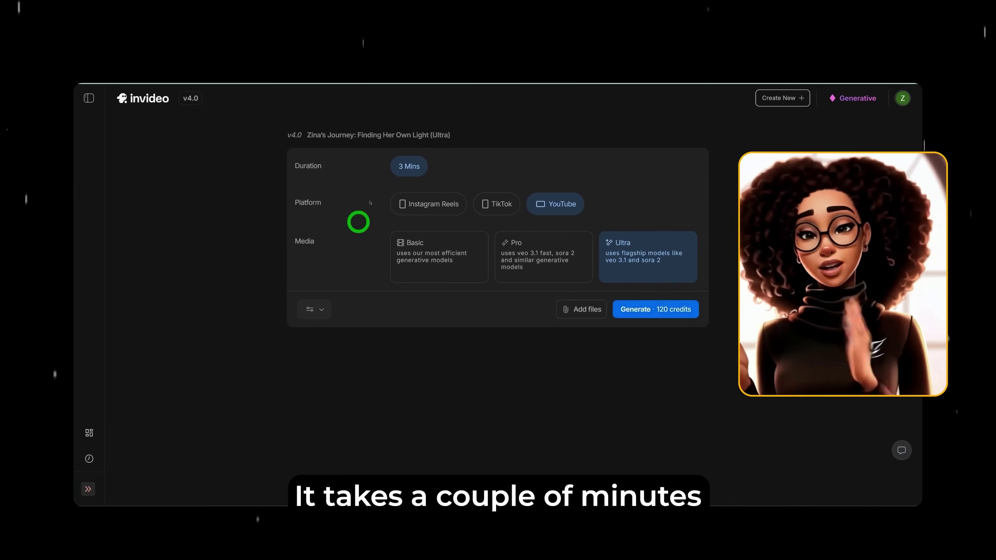
left_click(653, 311)
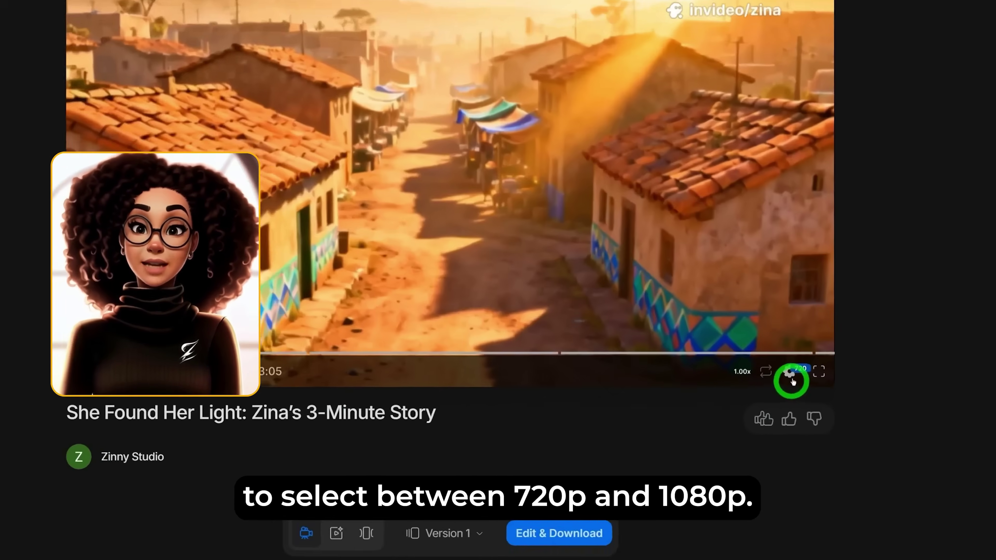
- Check the playback quality options of the finished 3:05 Zina video
left_click(737, 374)
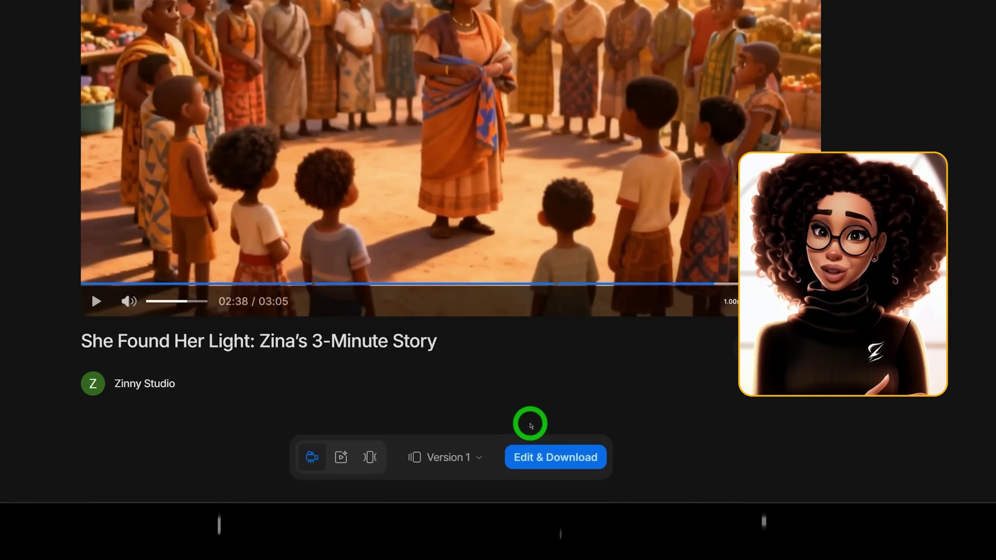
- Submit the edit command 'Change background music to epic and cinematic'
left_click(533, 458)
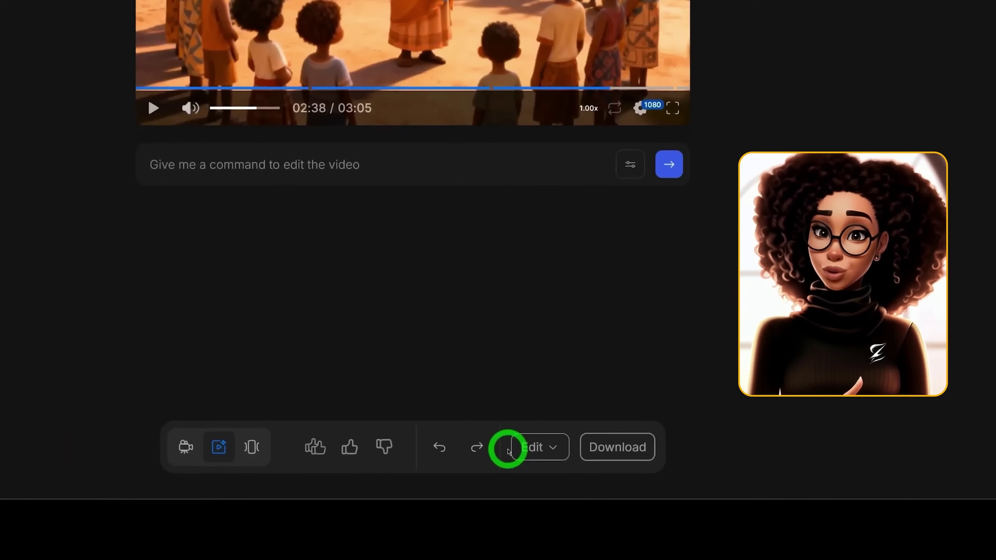
left_click(286, 206)
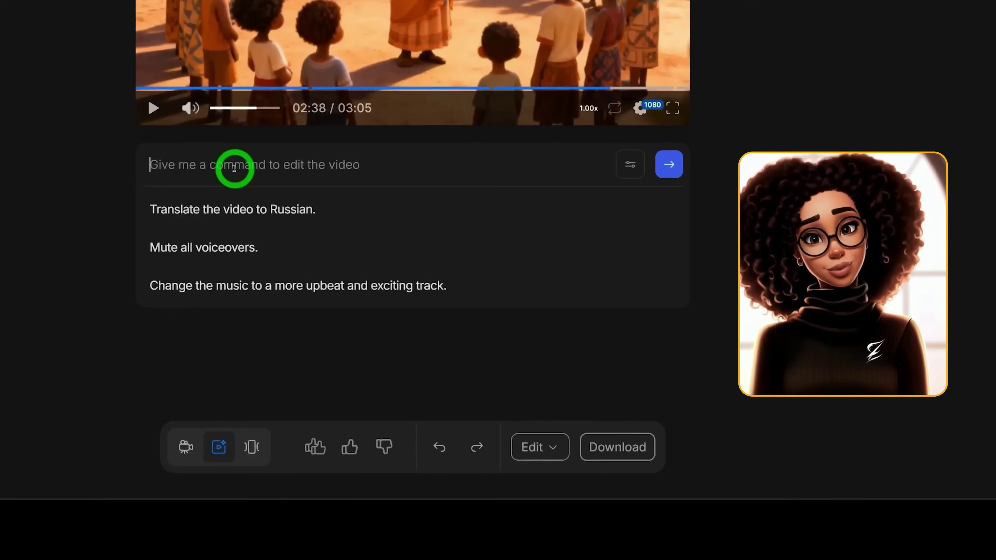
key("ctrl+v")
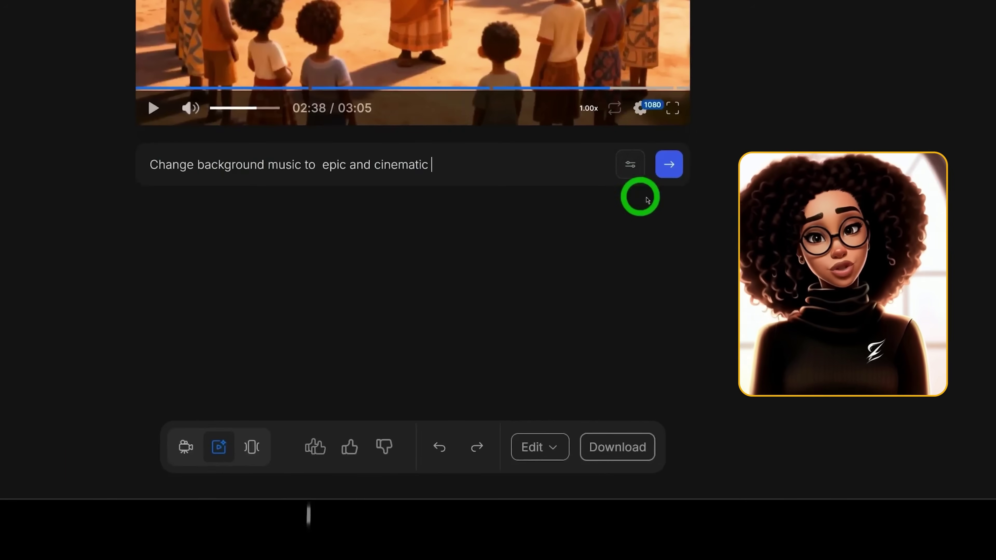
left_click(671, 166)
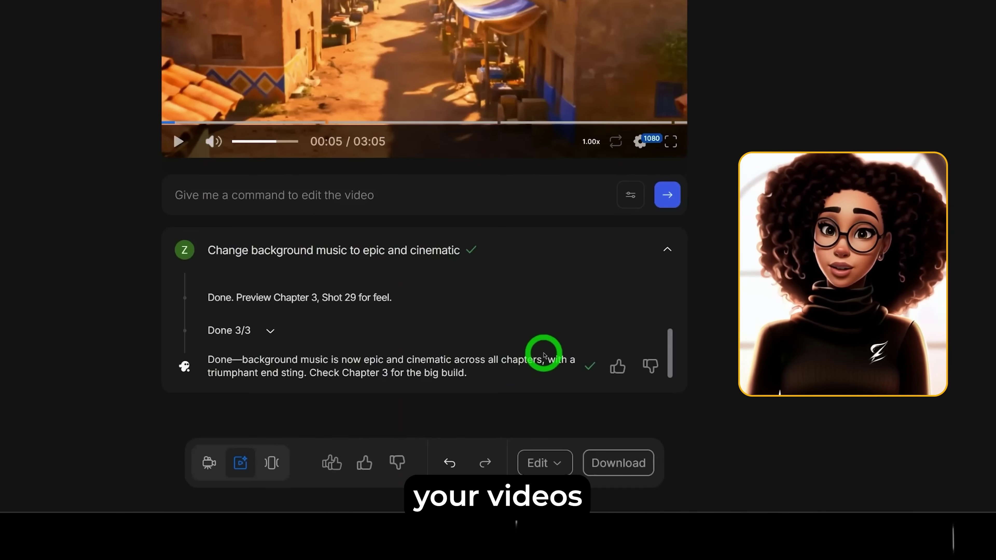
- In the scene editor, select Chapter 2's riverside charcoal-and-notebook scene (media 6)
left_click(558, 464)
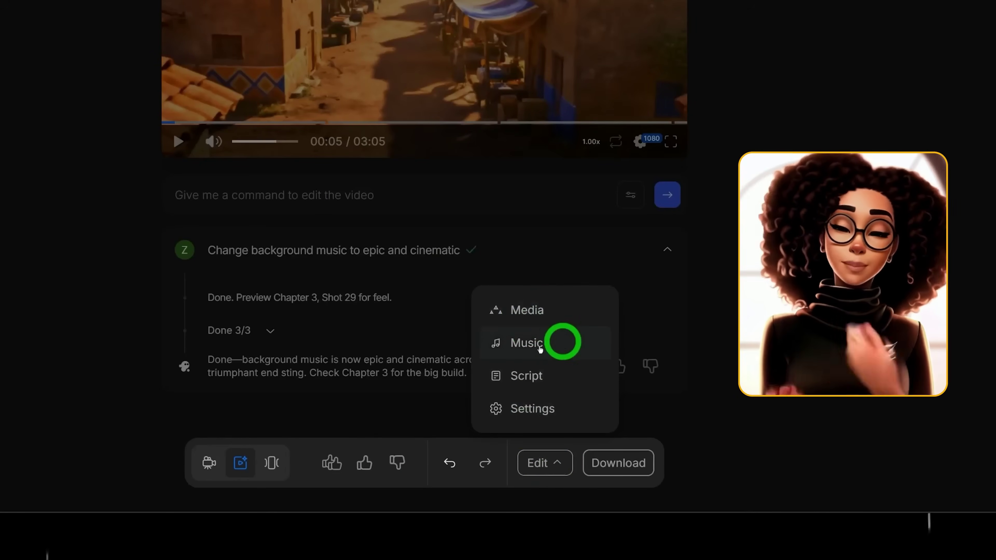
left_click(527, 319)
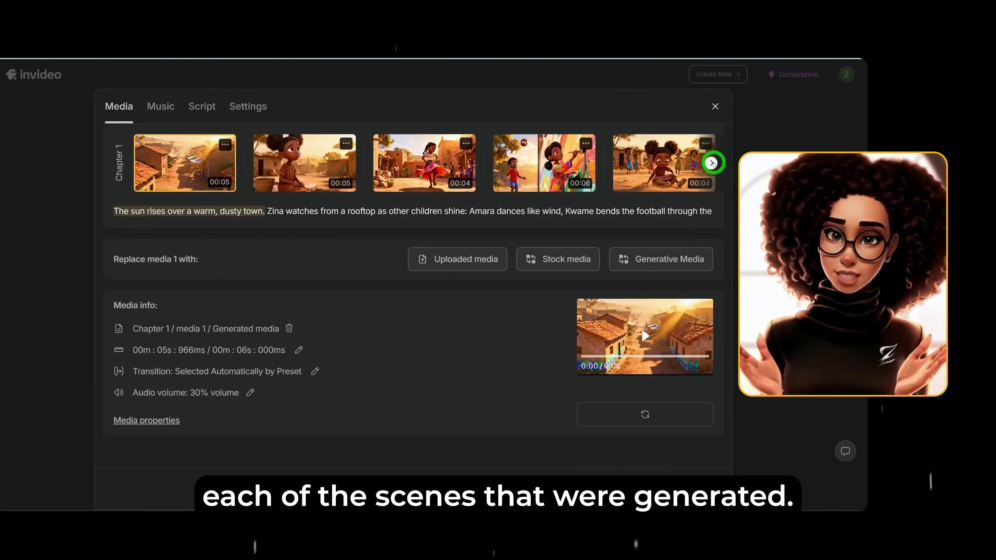
left_click(712, 163)
left_click(711, 163)
left_click(711, 162)
left_click(712, 163)
left_click(712, 163)
left_click(712, 163)
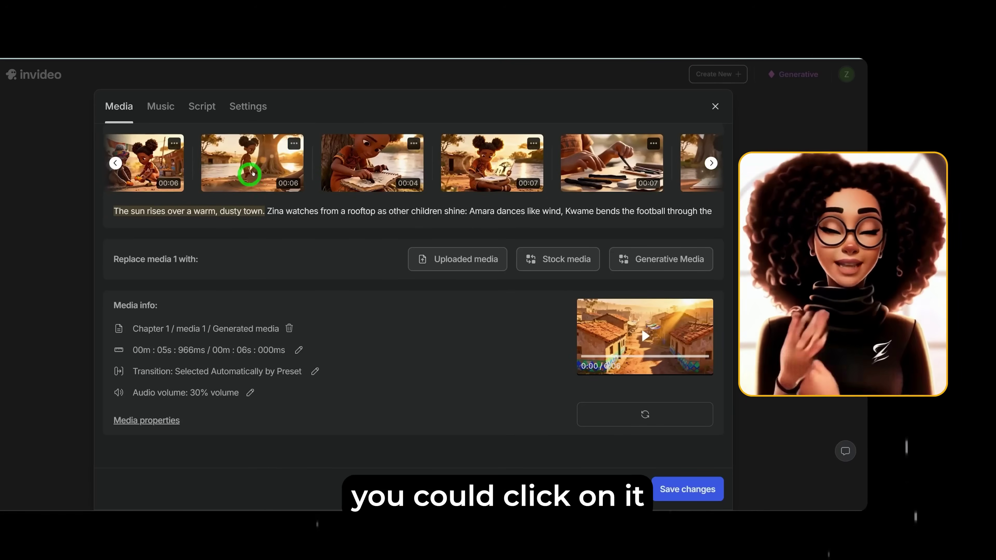
left_click(245, 165)
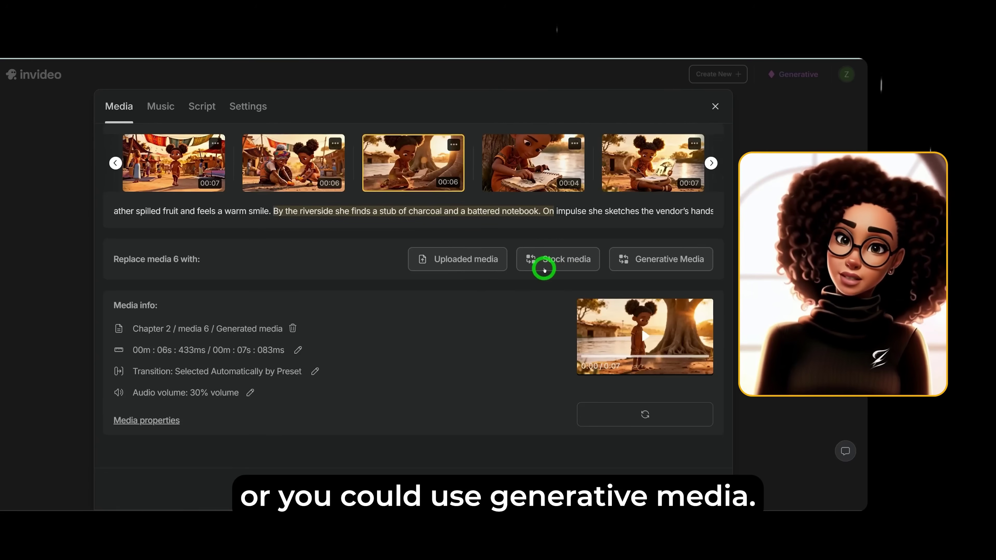
- Browse the generative clips available to replace the riverside scene
left_click(673, 266)
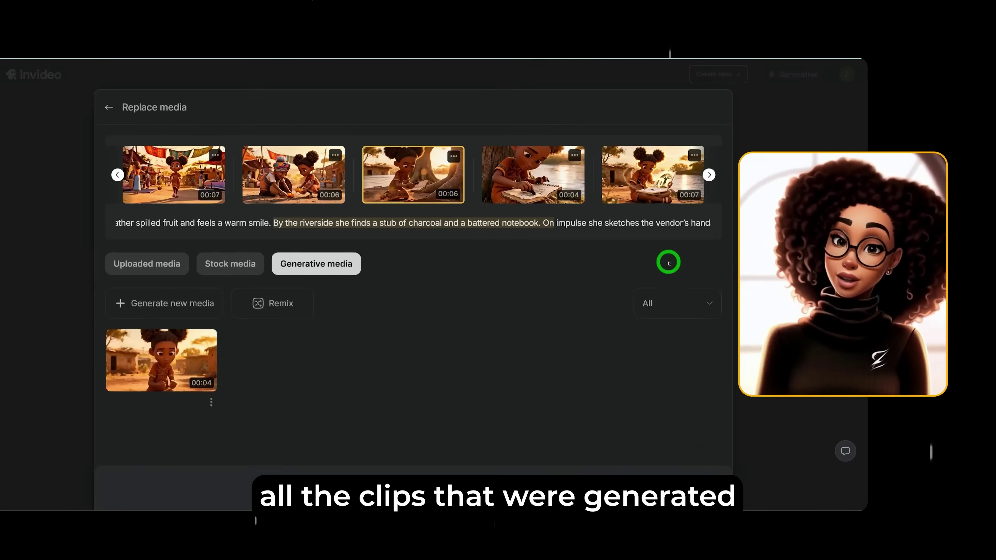
scroll(657, 285, "down", 1)
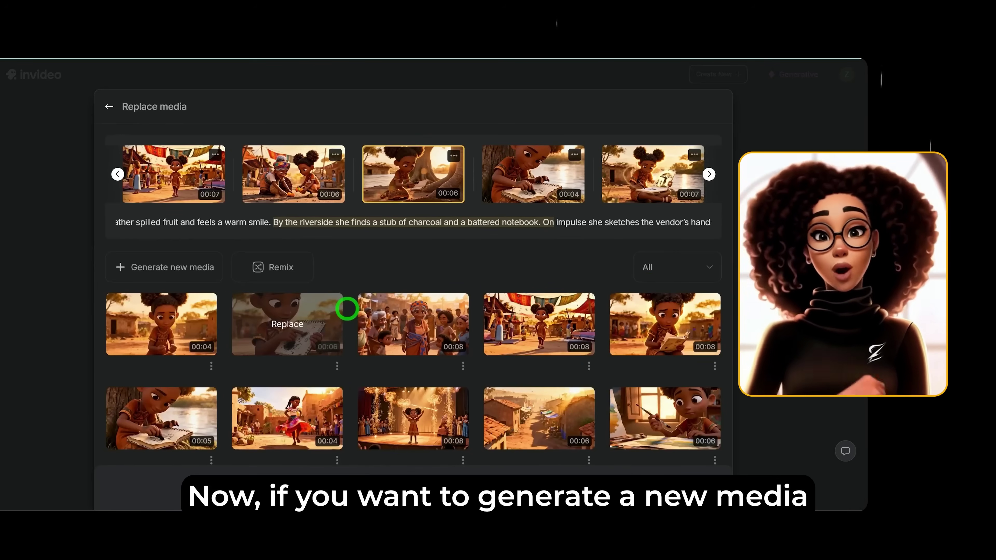
scroll(605, 348, "down", 2)
scroll(606, 347, "up", 2)
scroll(606, 348, "down", 2)
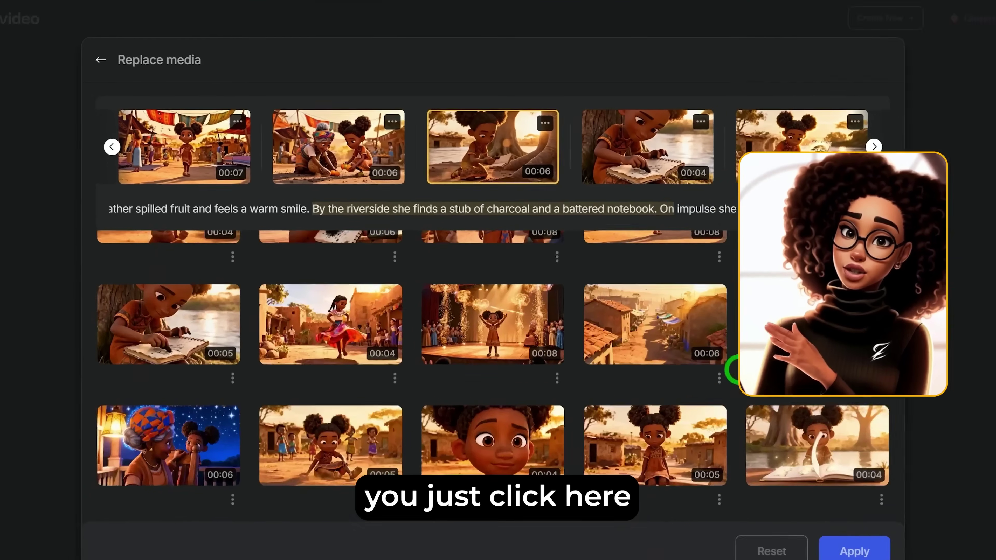
scroll(605, 348, "up", 2)
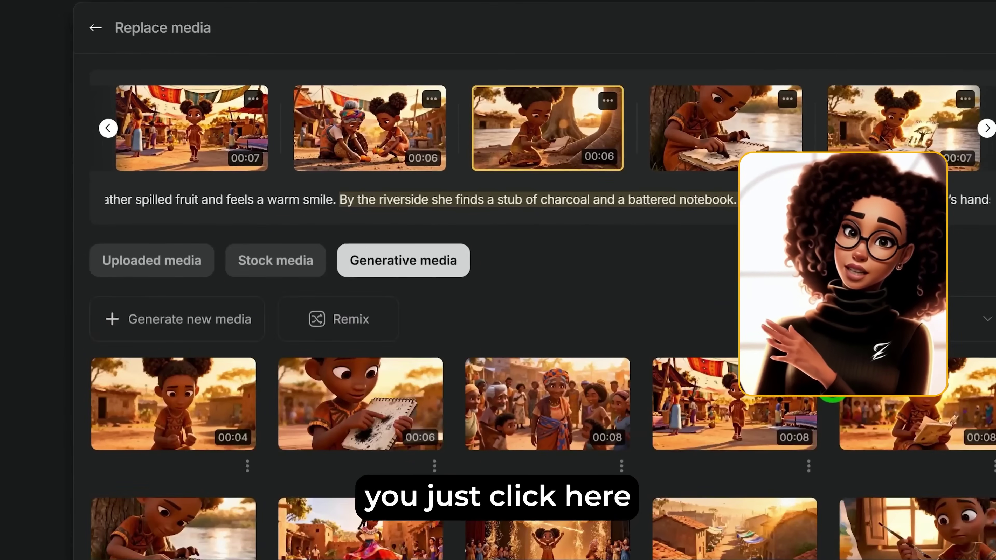
- Describe the riverside scene and generate a new 6-second clip
left_click(170, 325)
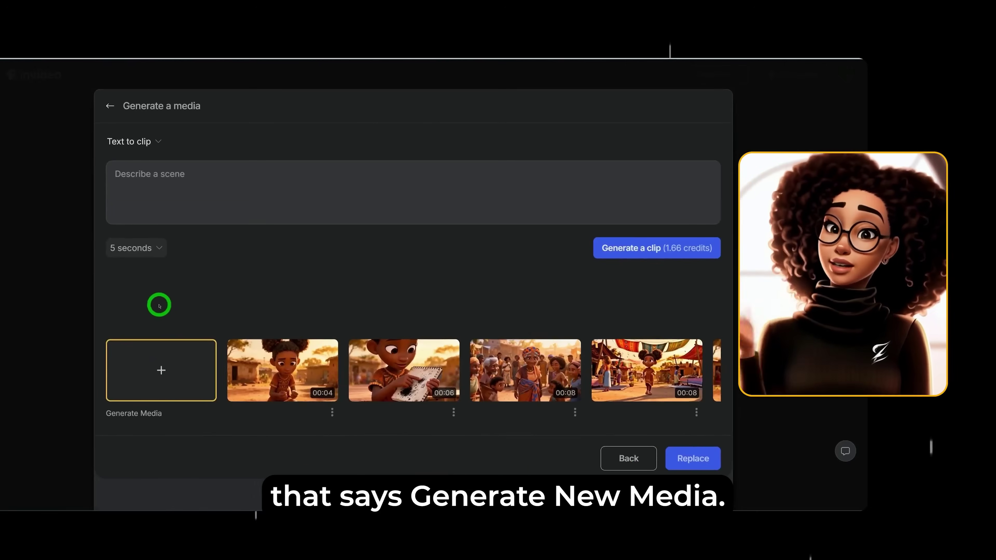
left_click(118, 173)
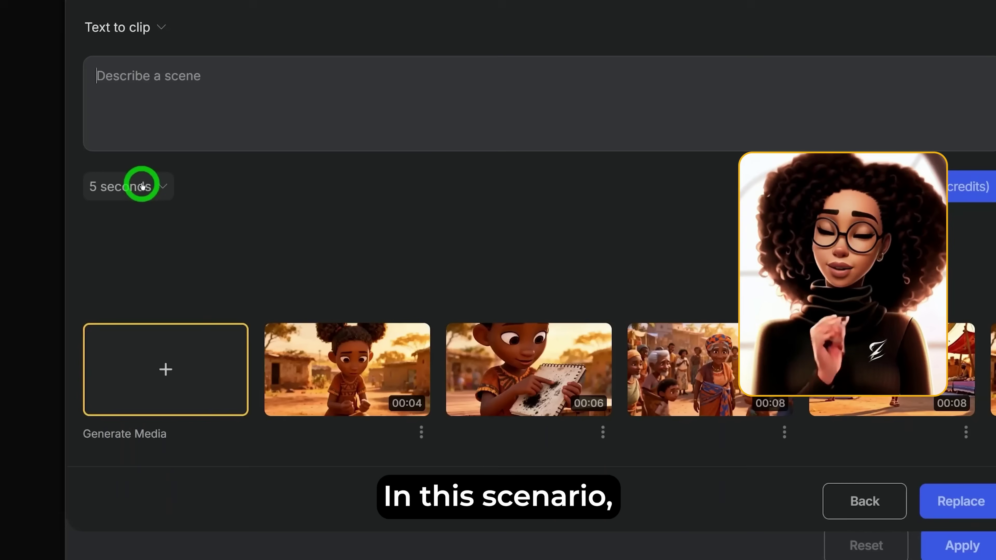
left_click(144, 248)
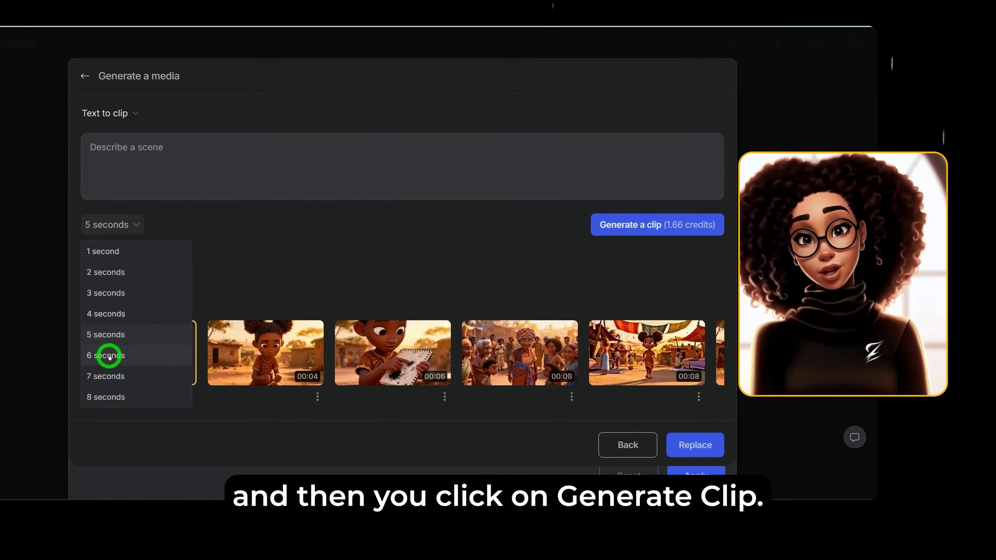
left_click(109, 355)
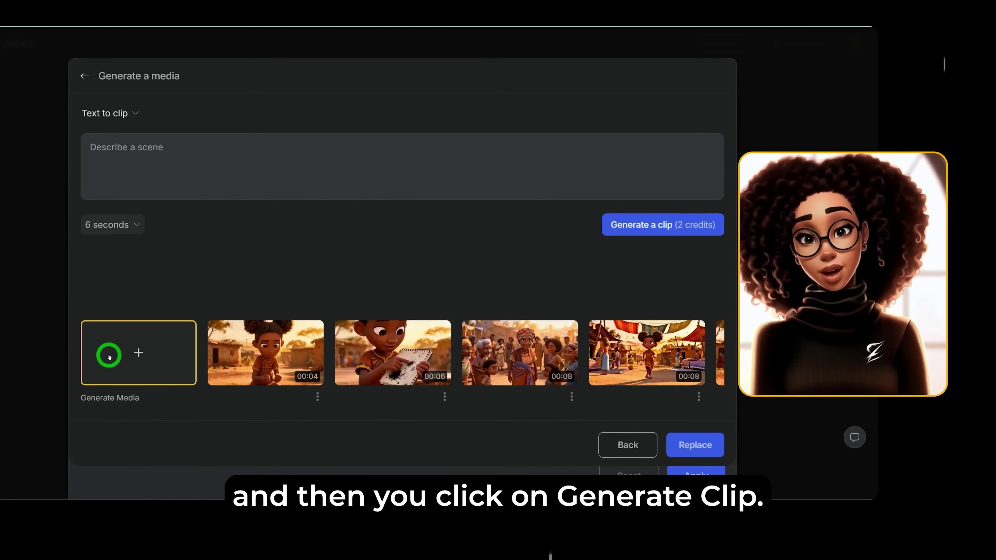
left_click(623, 234)
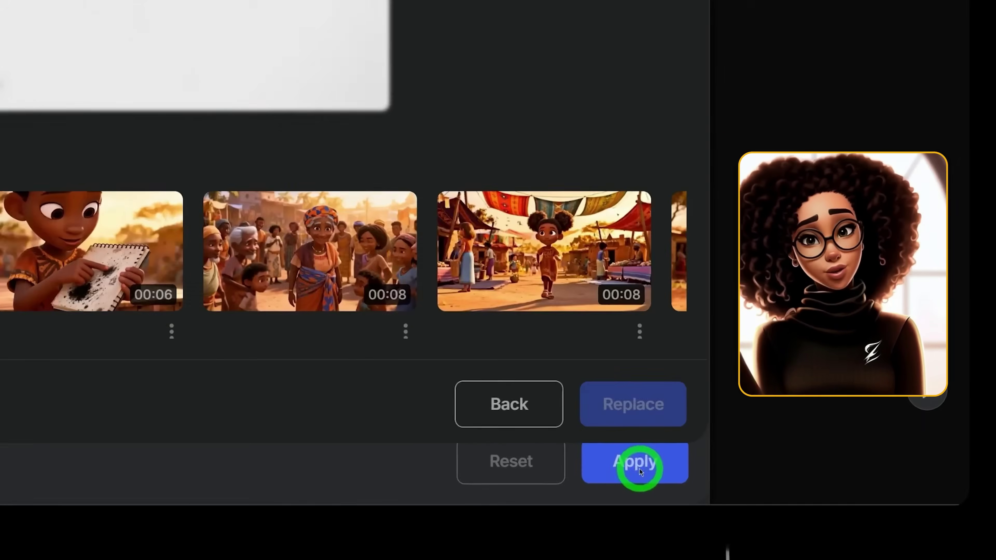
- Back in the media grid, download the 00:04 clip while the new one generates
left_click(635, 468)
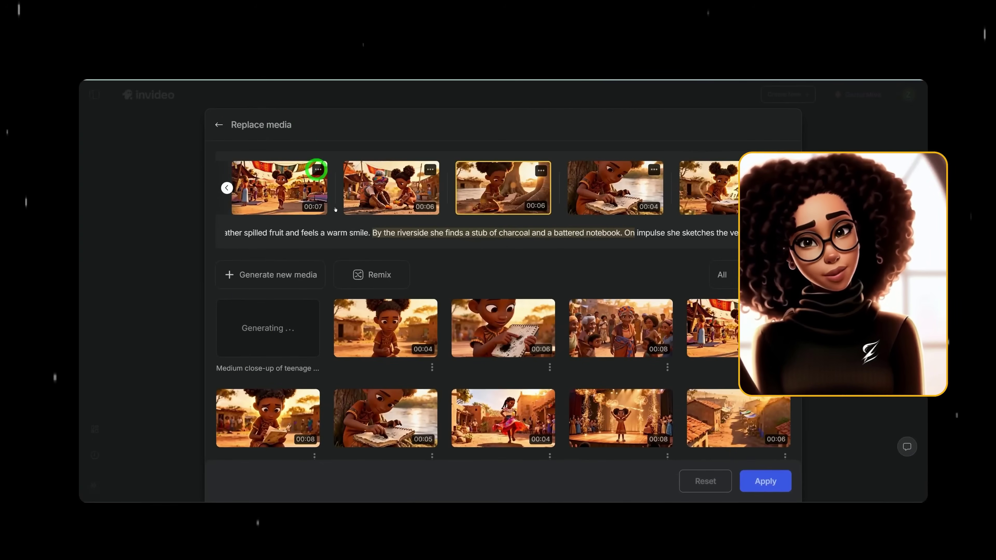
left_click(432, 368)
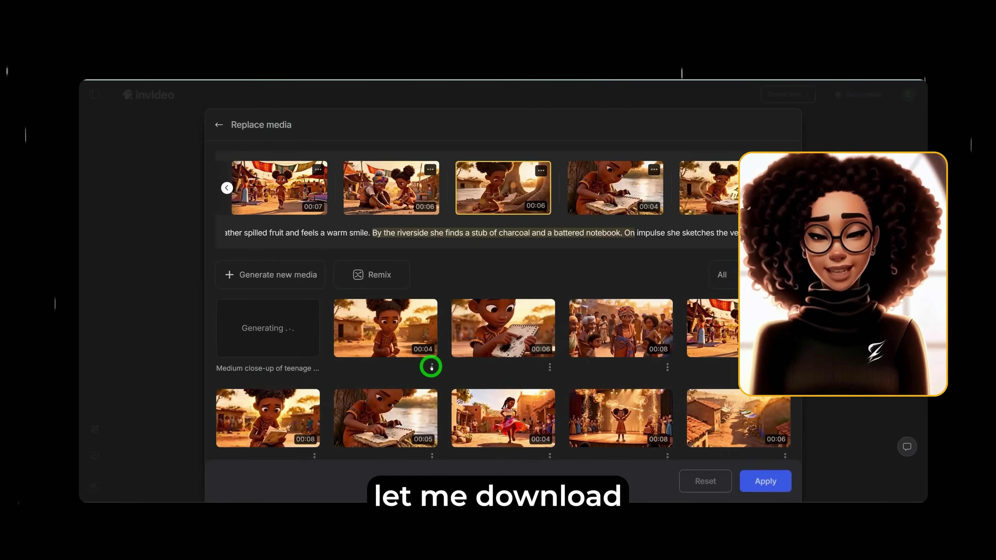
left_click(478, 400)
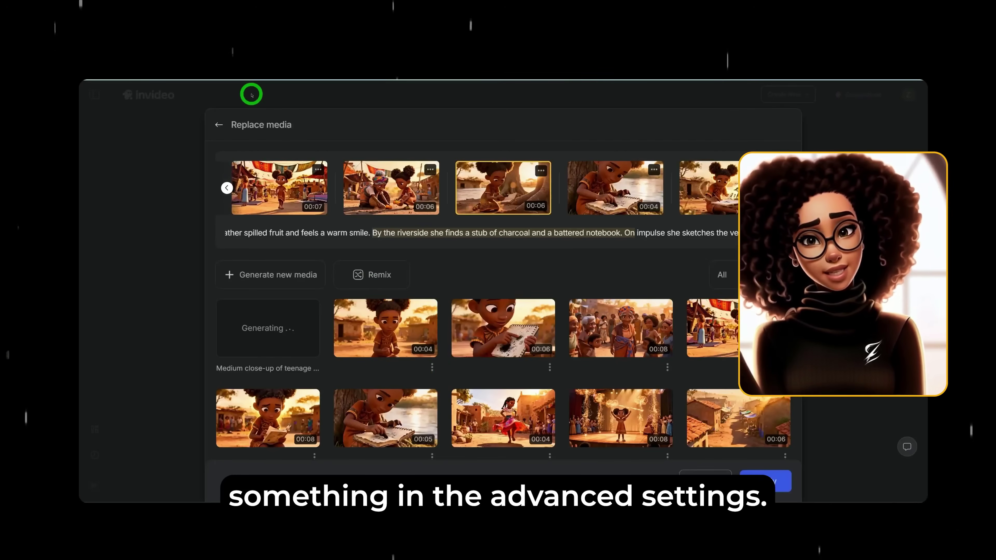
- Review chapter music: Epic Unease, Searching For The Missing Piece, and Epic Battle Speech
key("Escape")
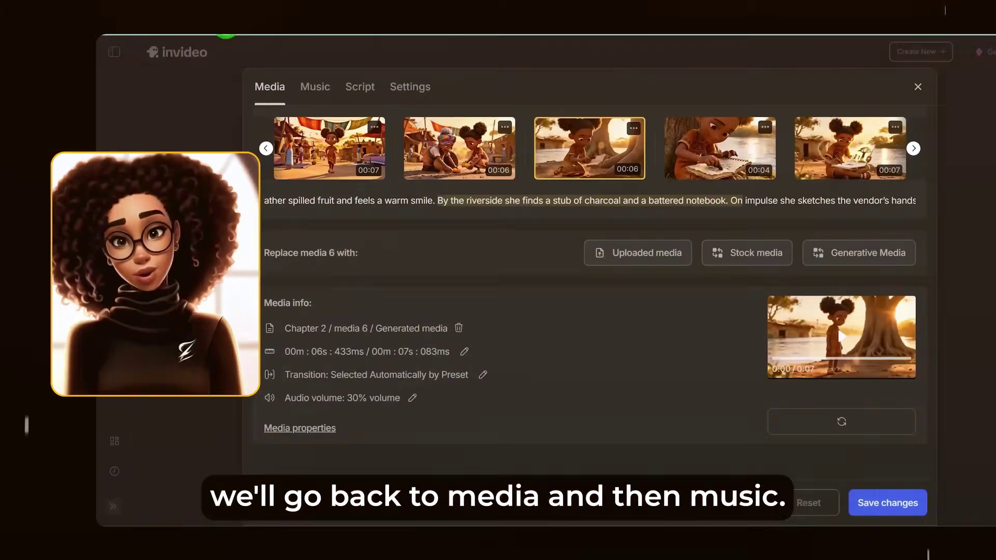
left_click(219, 131)
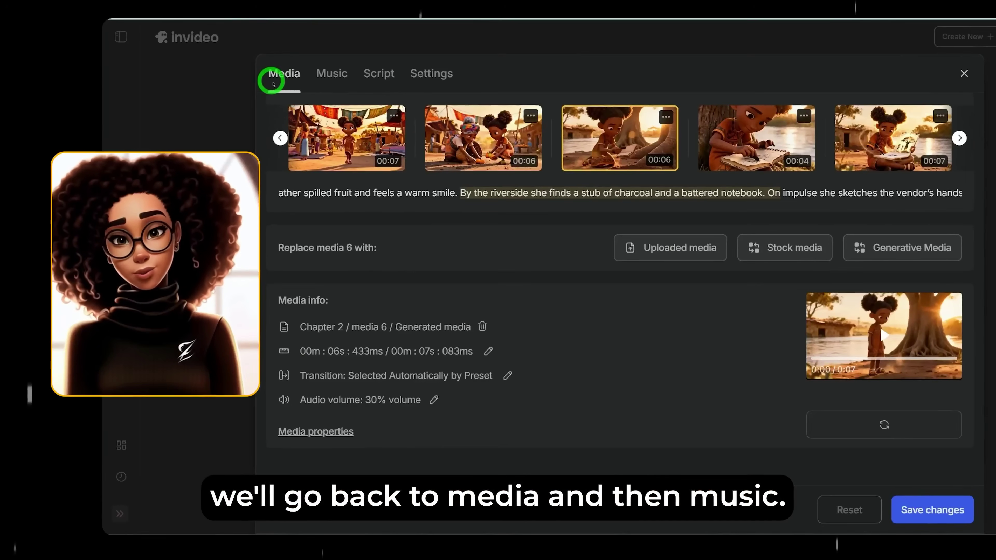
left_click(337, 79)
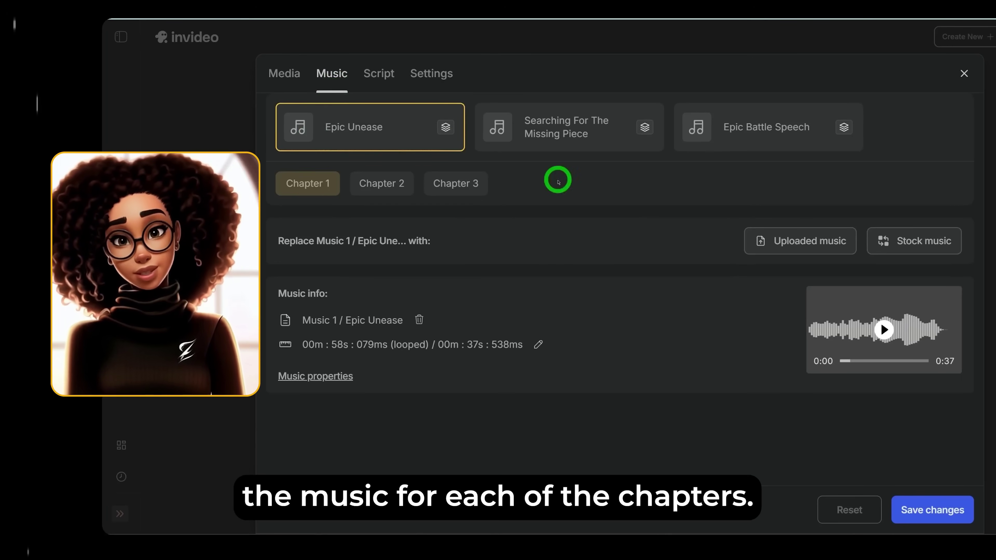
left_click(400, 183)
left_click(446, 188)
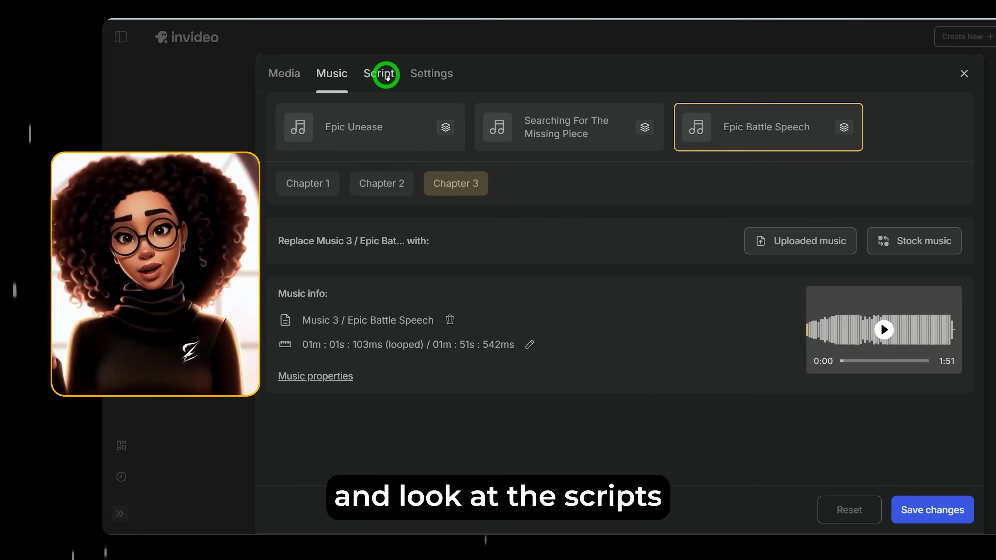
- Read through the chapter lines in the Script tab and save the changes
left_click(383, 73)
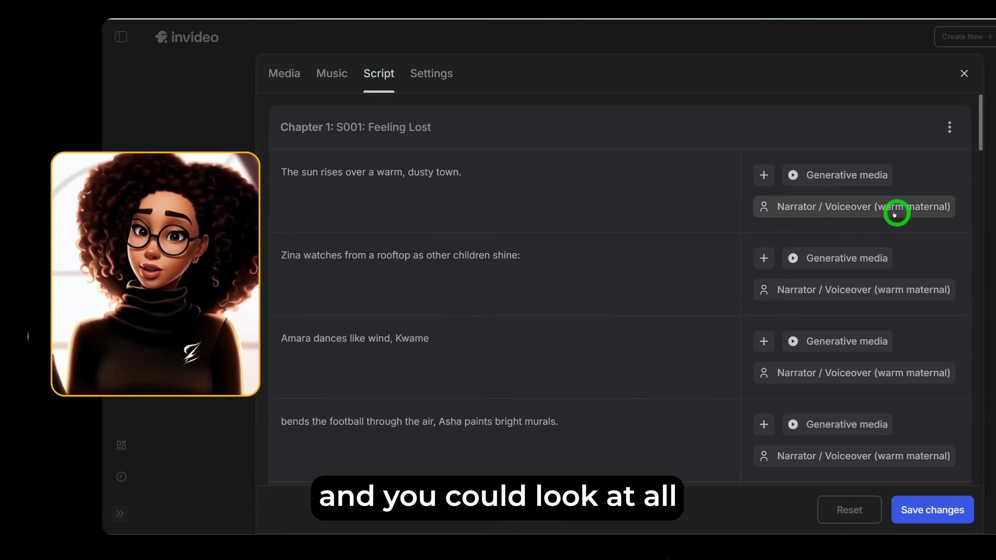
scroll(835, 185, "down", 5)
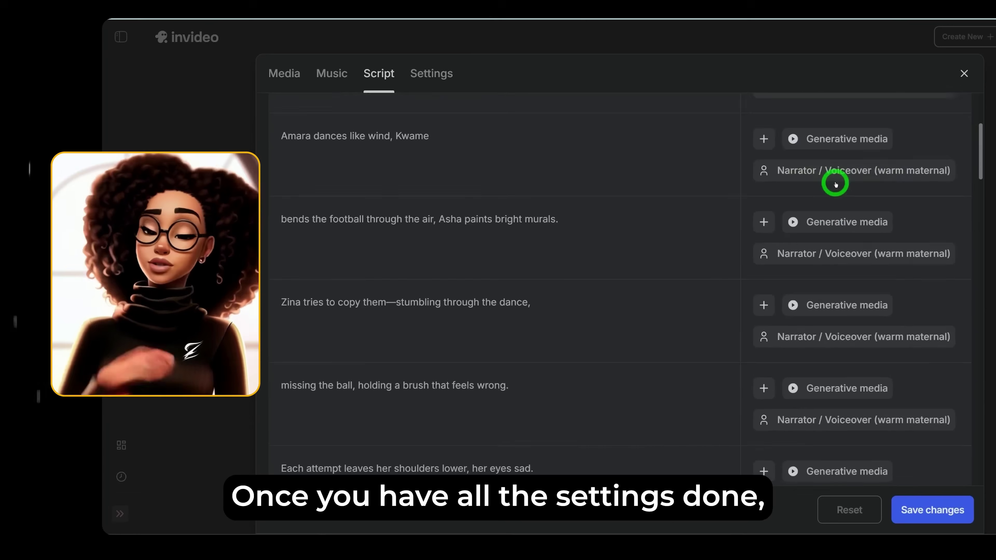
scroll(837, 192, "down", 10)
scroll(841, 202, "up", 15)
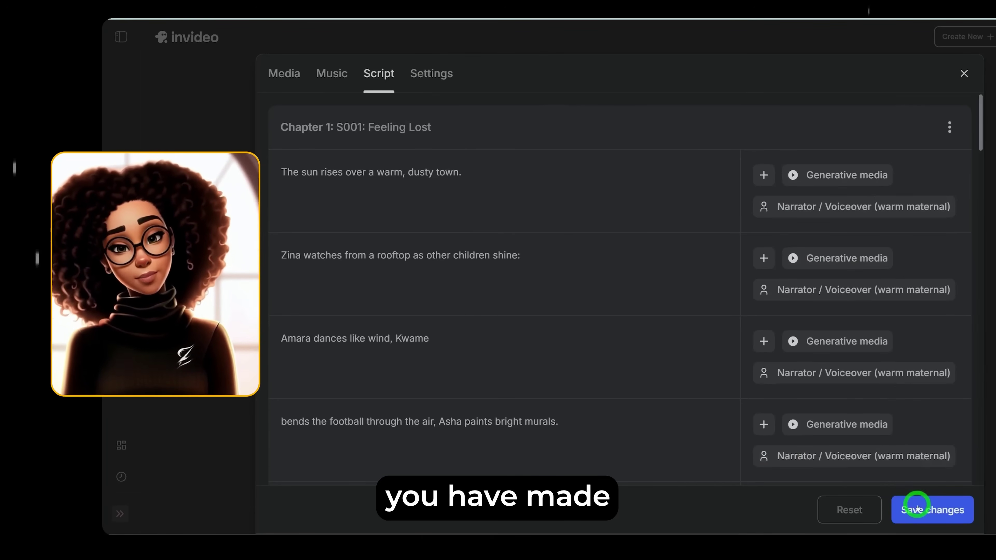
left_click(918, 510)
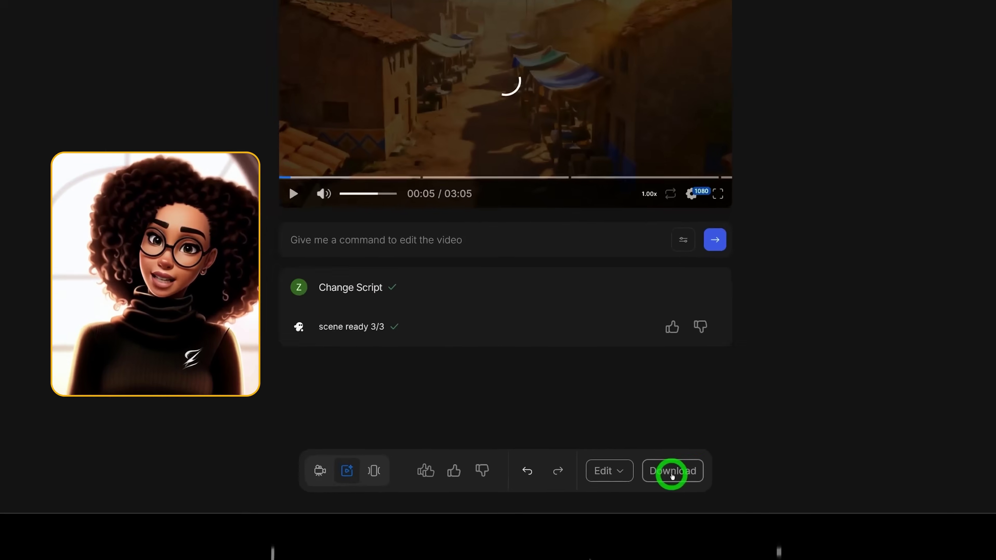
left_click(620, 472)
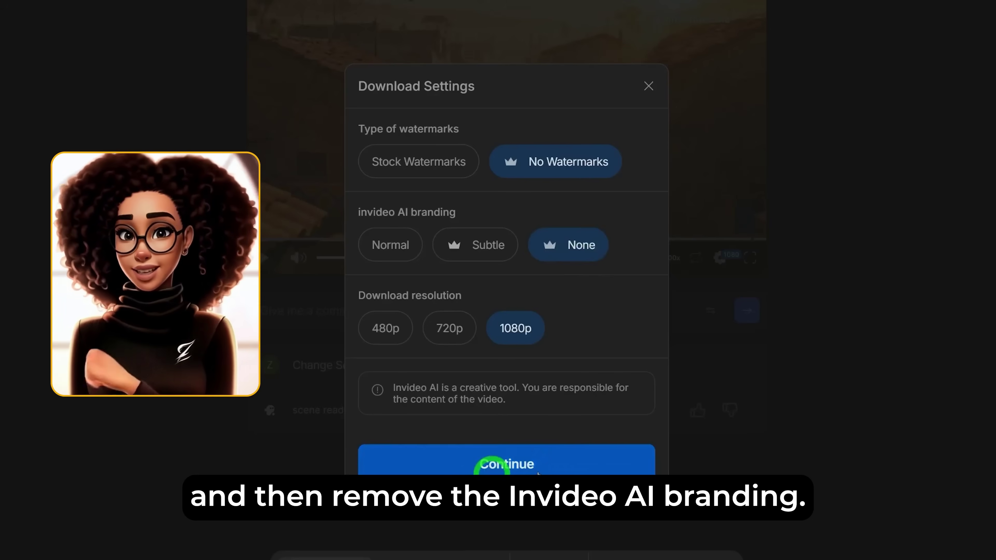
left_click(648, 89)
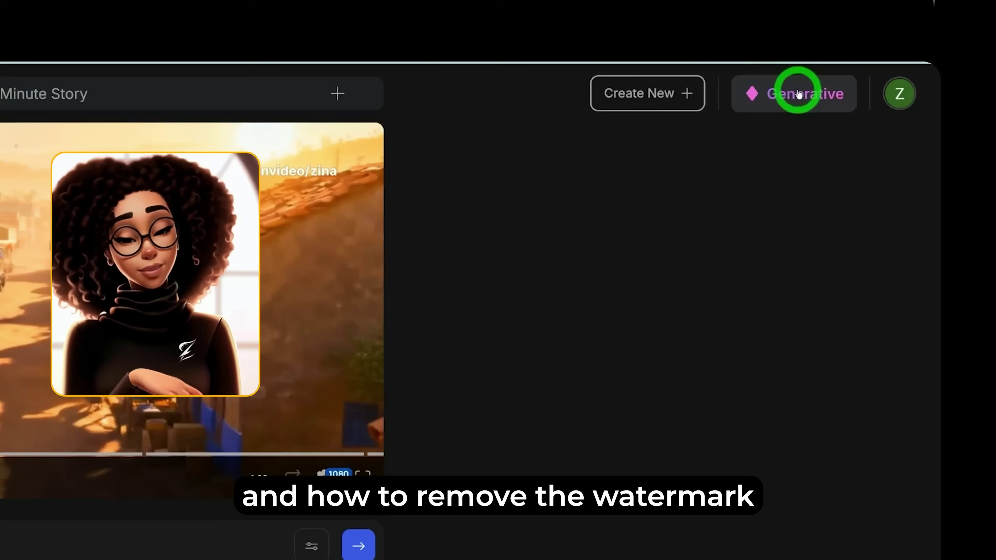
left_click(860, 95)
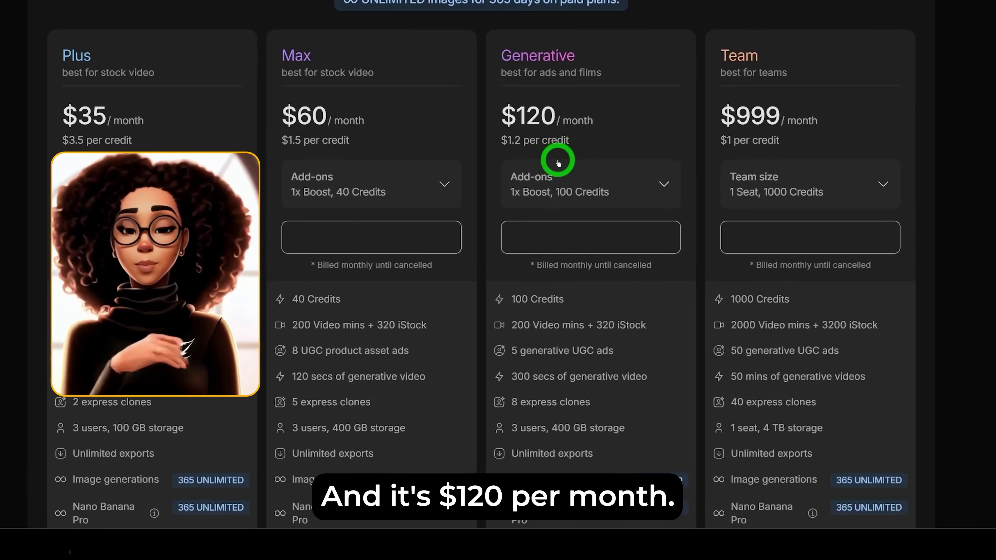
scroll(565, 149, "down", 2)
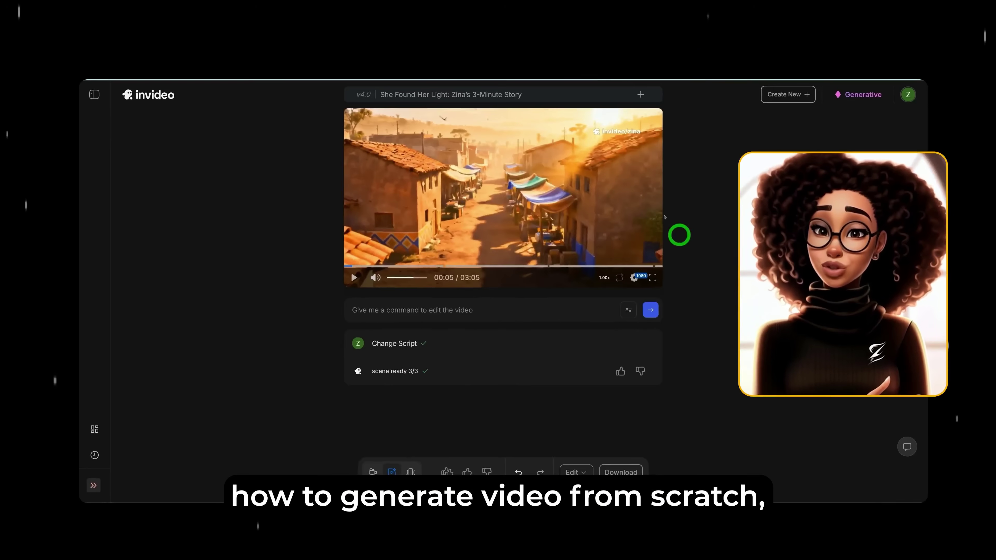
- From the Home page, open the Agents & models page listing Kling Video O1 and other models
left_click(93, 94)
left_click(101, 124)
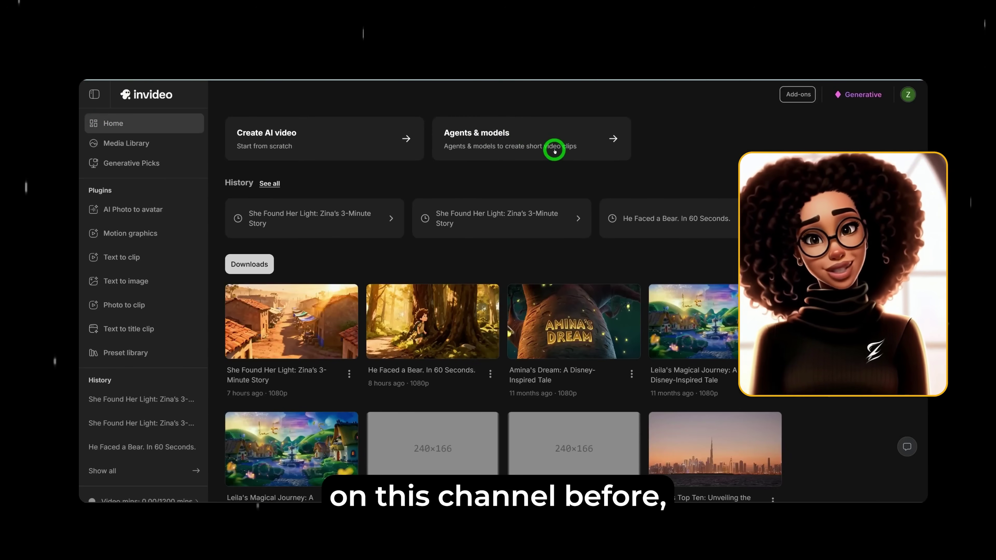
left_click(503, 138)
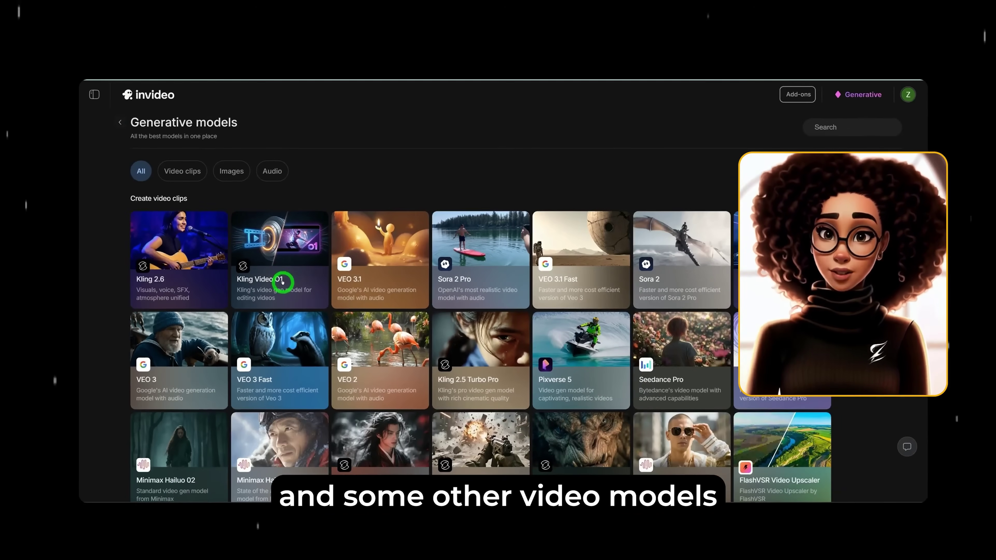
- Scroll the Generative models grid, then filter it to image generation models
scroll(346, 286, "down", 3)
scroll(372, 314, "down", 3)
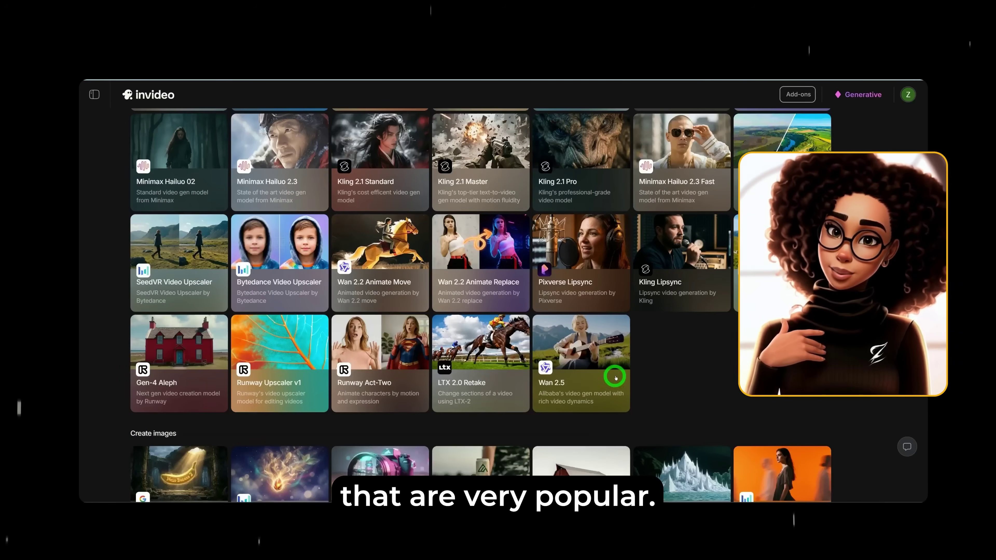
scroll(618, 378, "up", 7)
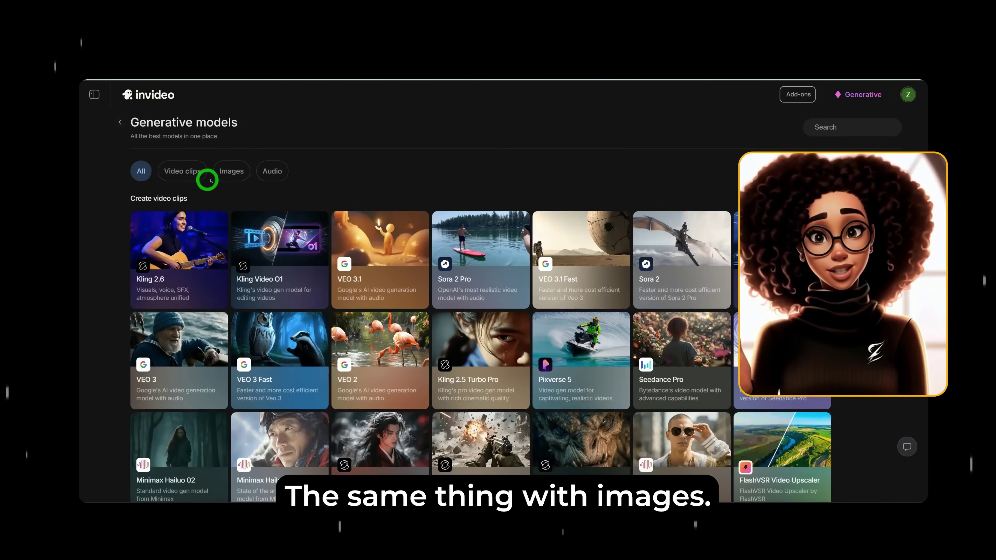
left_click(226, 173)
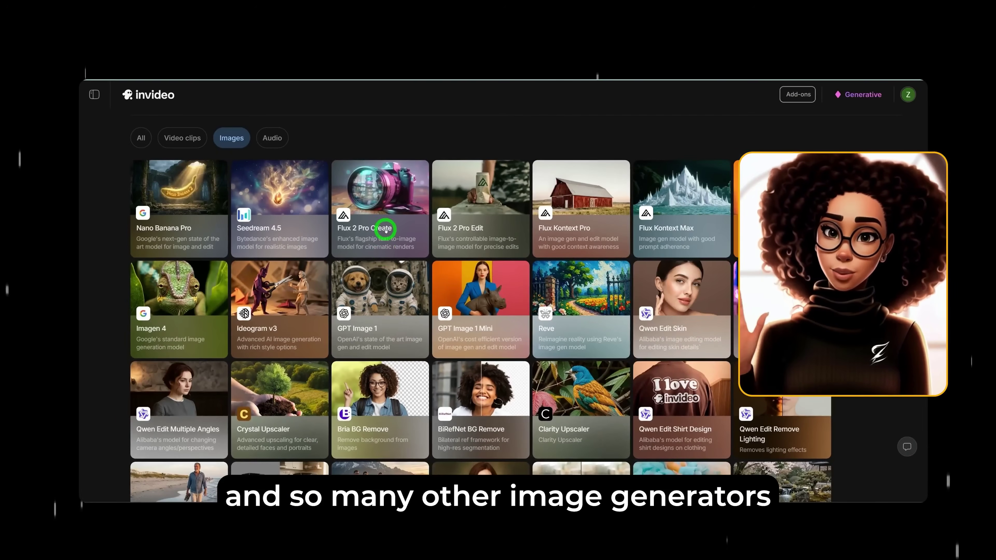
- Scroll through the image models, then filter the catalogue to audio generation models
scroll(520, 242, "down", 3)
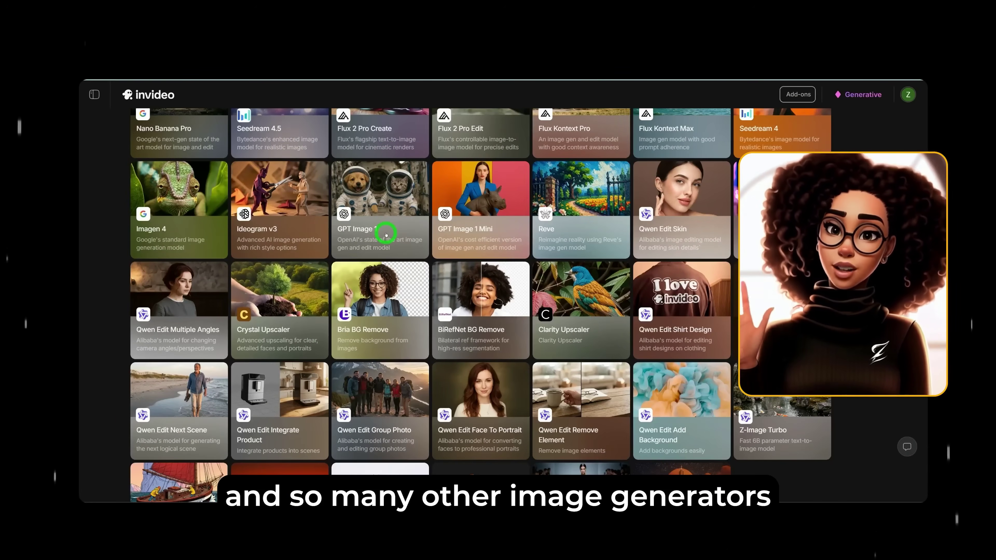
scroll(386, 242, "down", 2)
scroll(524, 344, "up", 5)
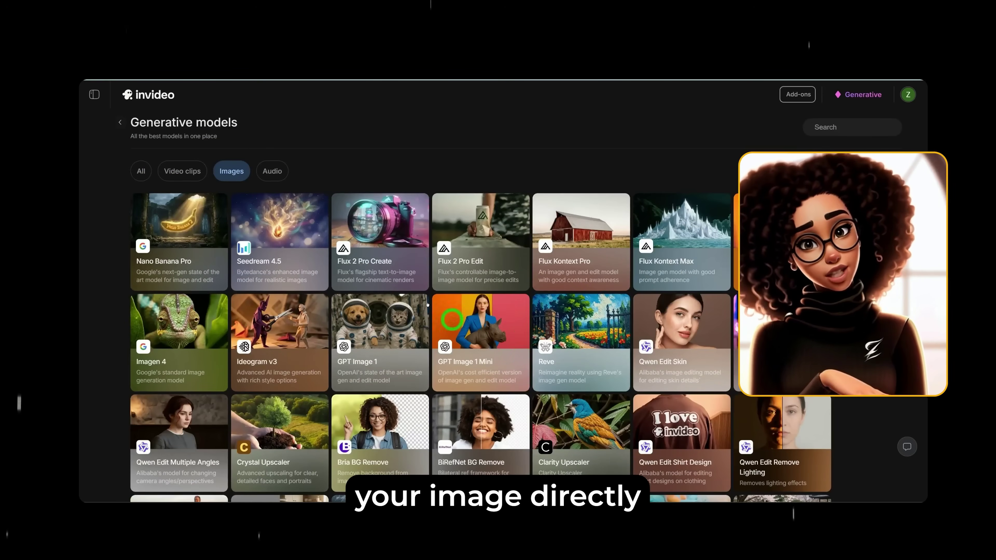
left_click(265, 181)
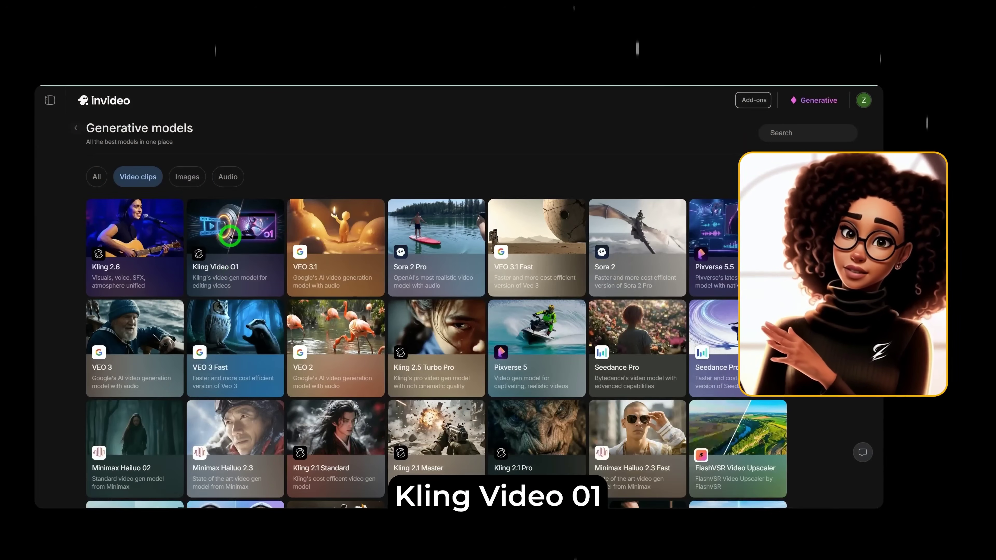
- Use Kling Video O1 in the Dec 04 - 10:46 project and upload an mp4 source video
left_click(230, 236)
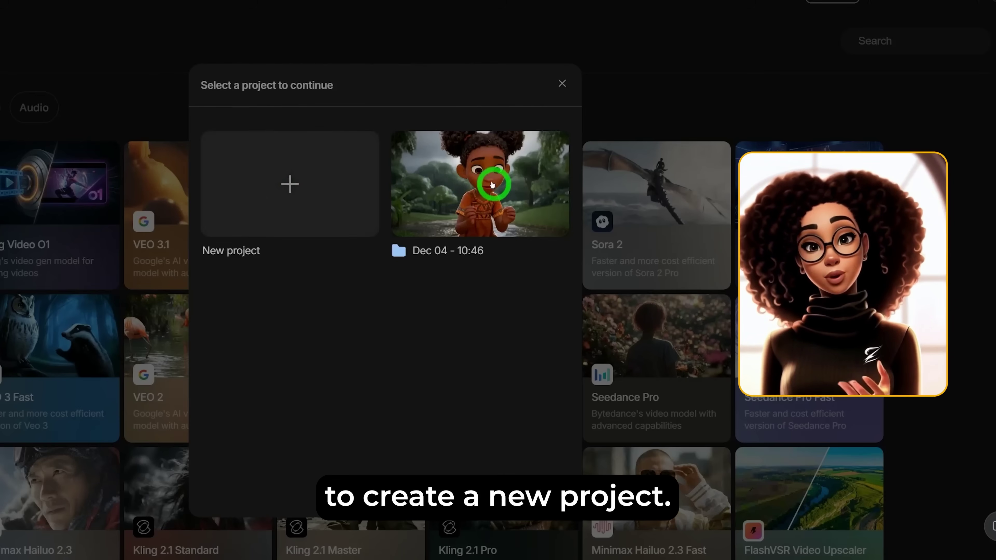
left_click(465, 192)
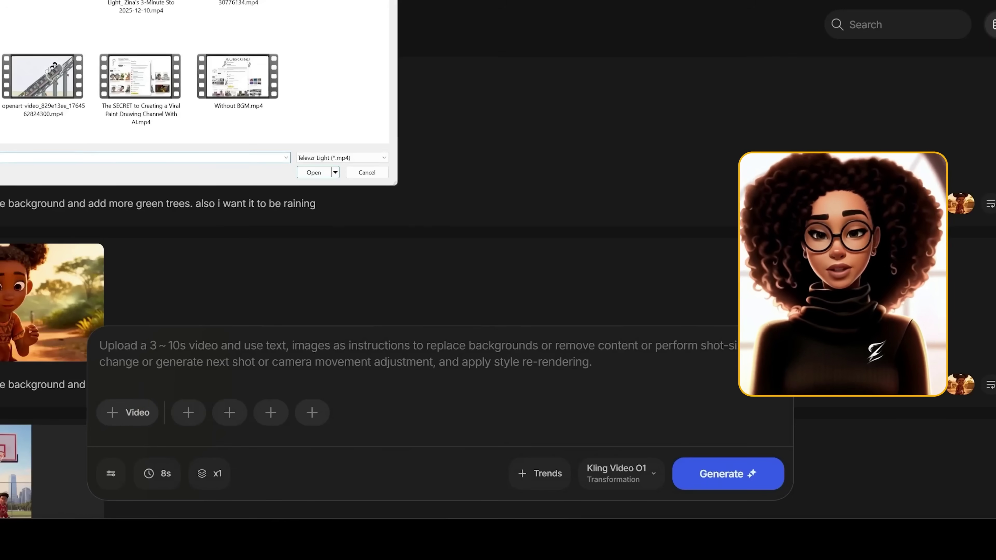
left_click(126, 89)
left_click(311, 171)
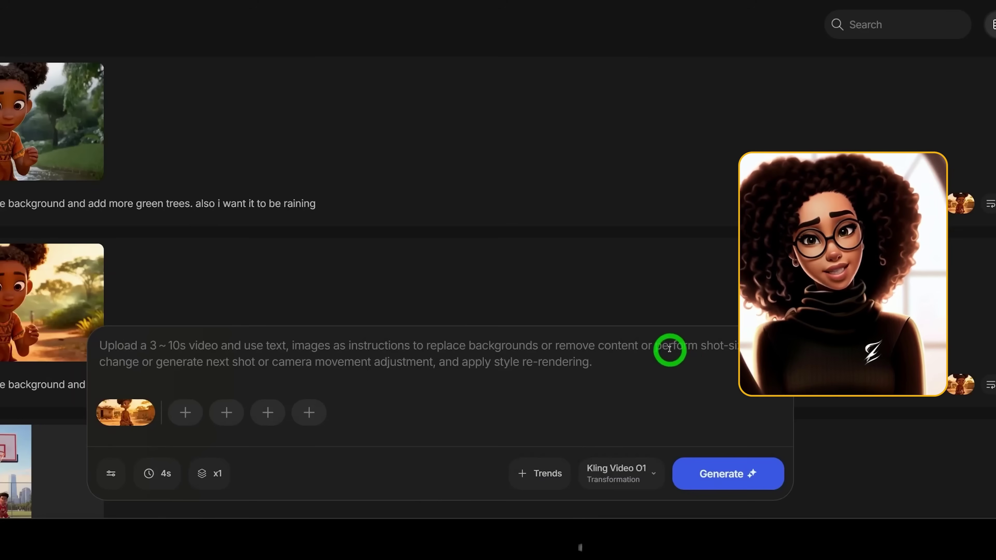
- Reuse the earlier rain-and-trees prompt and settings, glancing at trend templates without picking one
left_click(991, 205)
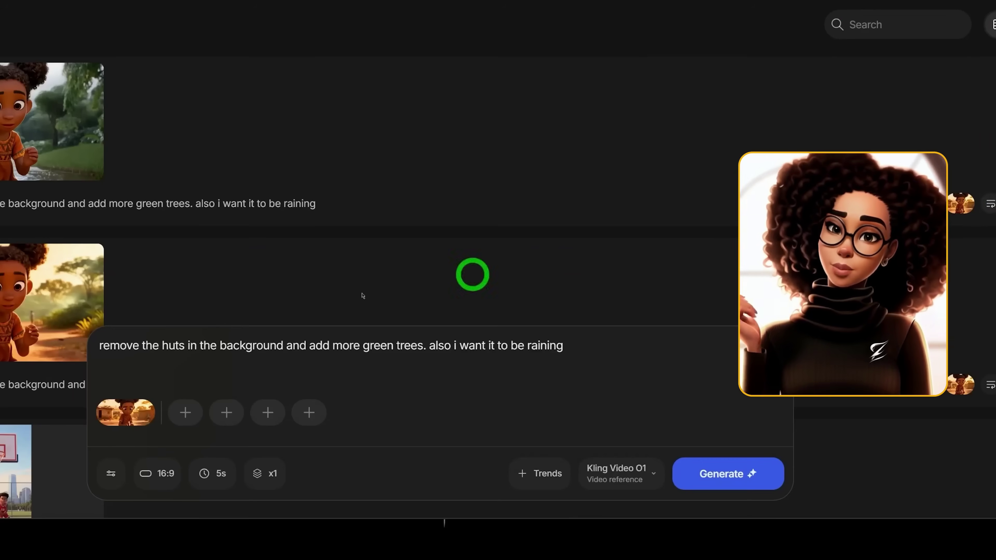
mouse_move(106, 409)
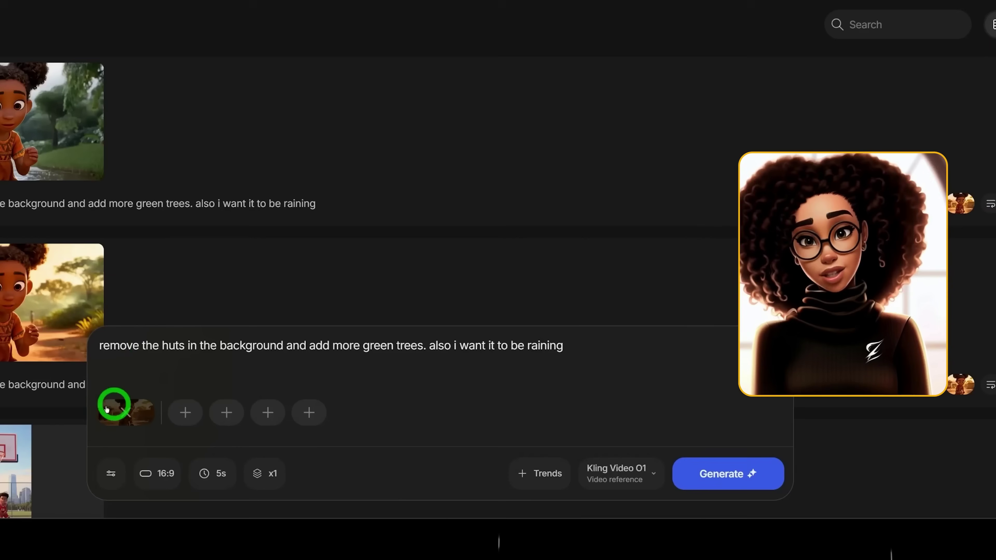
left_click(542, 481)
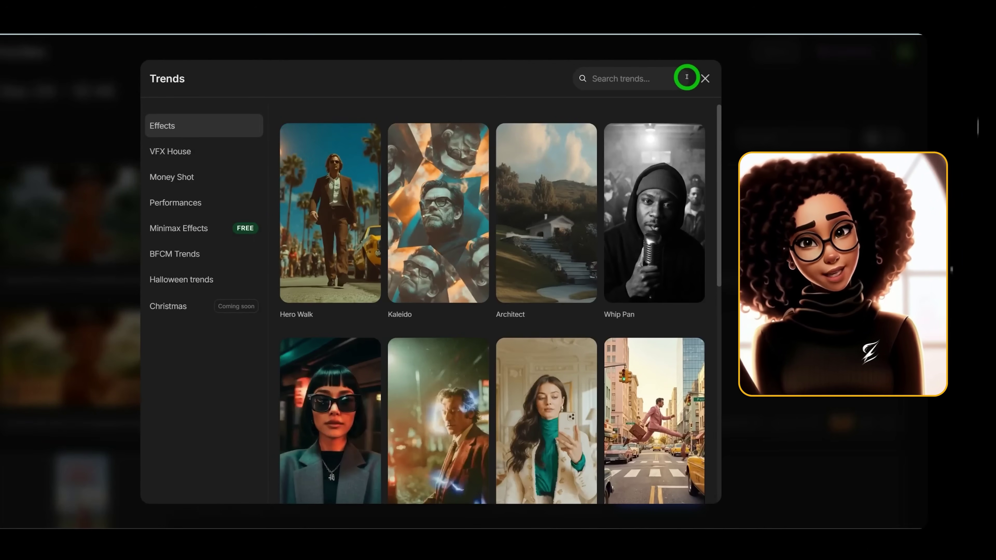
left_click(705, 78)
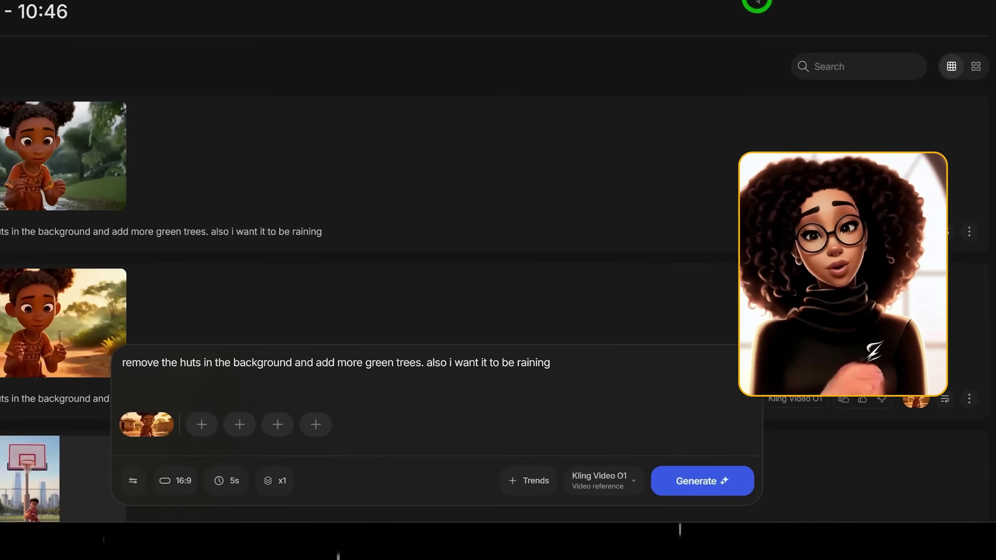
left_click(429, 305)
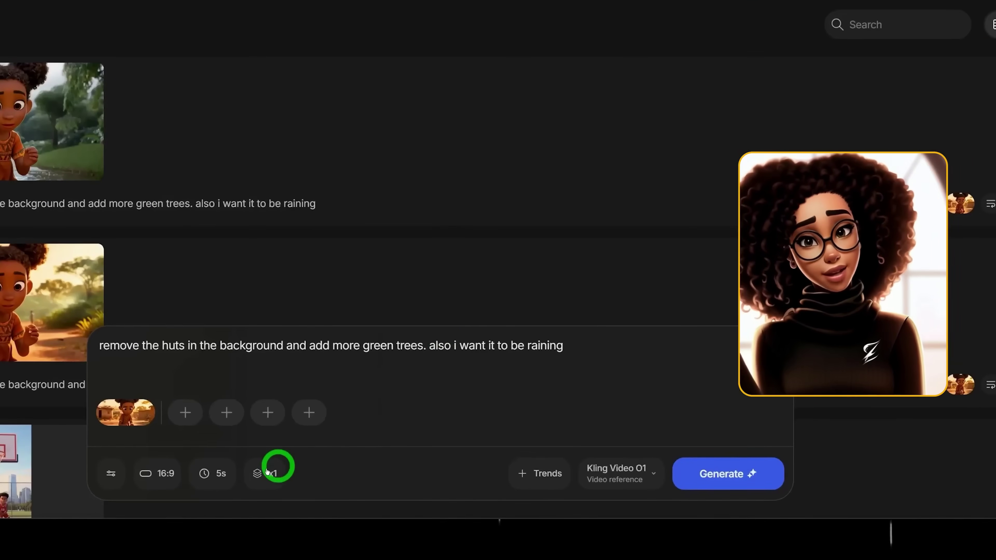
- Generate two videos (x2) with Kling Video O1 in Video reference mode
left_click(266, 472)
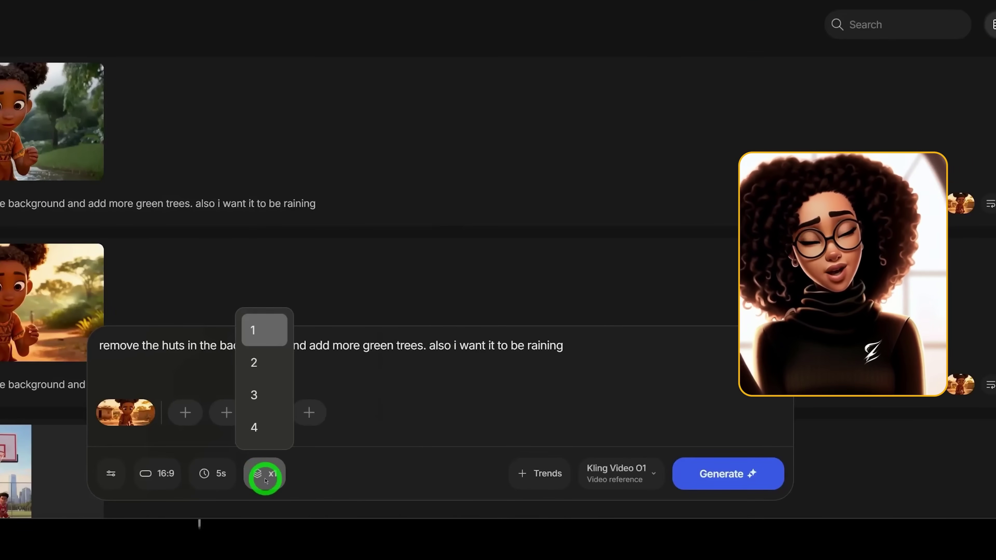
left_click(259, 364)
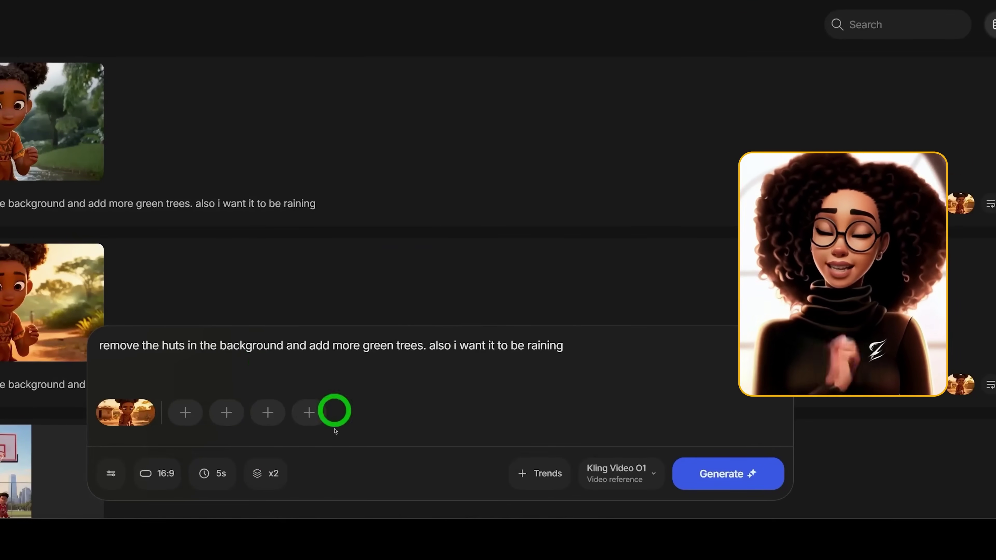
left_click(607, 477)
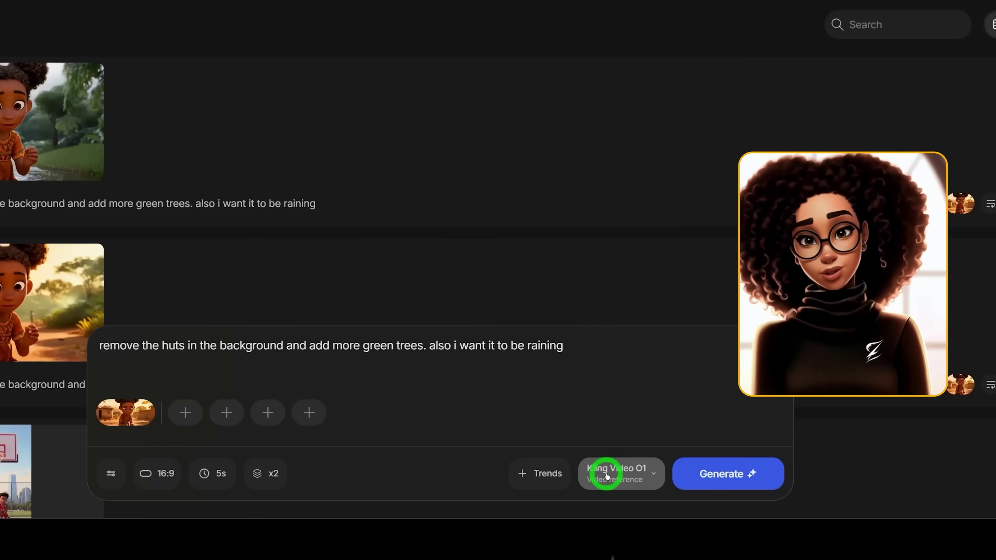
left_click(633, 482)
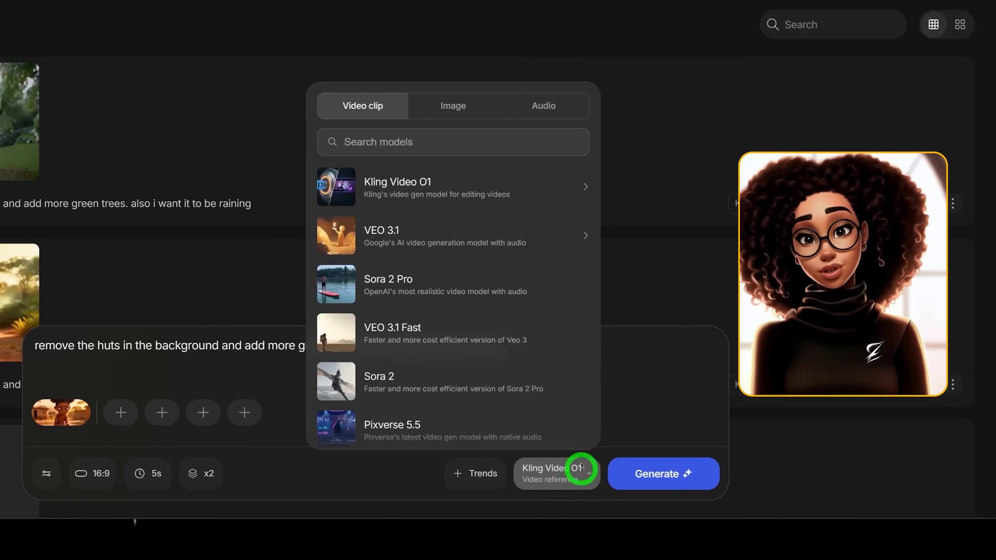
left_click(481, 185)
left_click(647, 272)
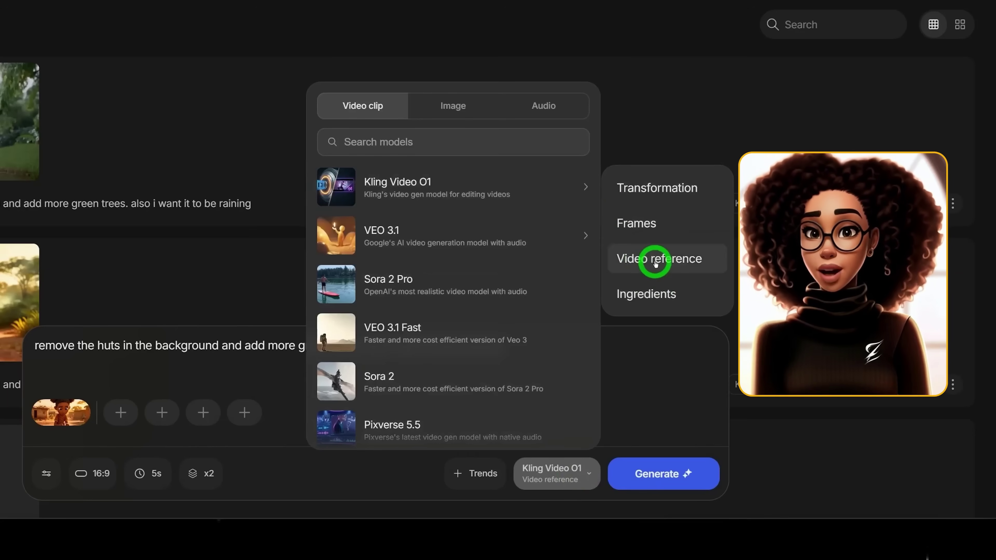
left_click(650, 469)
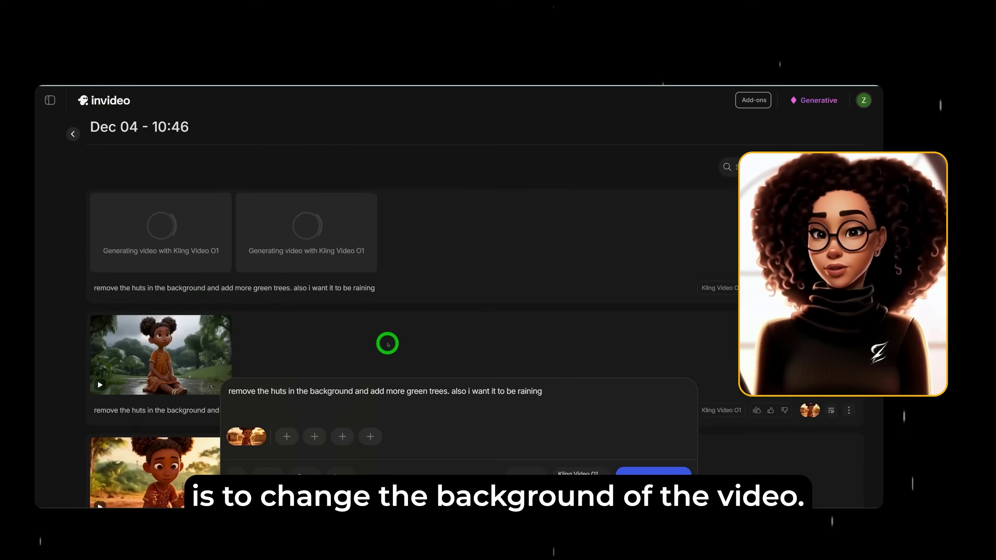
- Scroll the project list and open the earlier rainy, tree-lined river edit
scroll(388, 345, "down", 2)
left_click(170, 306)
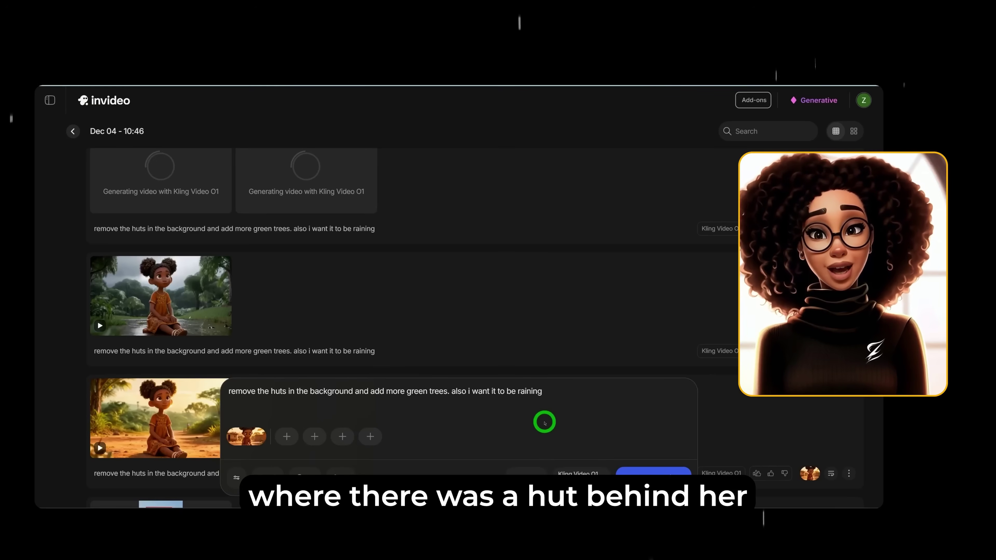
- Play the rainy forest clip, then the earlier rain-free version, closing each viewer
left_click(119, 290)
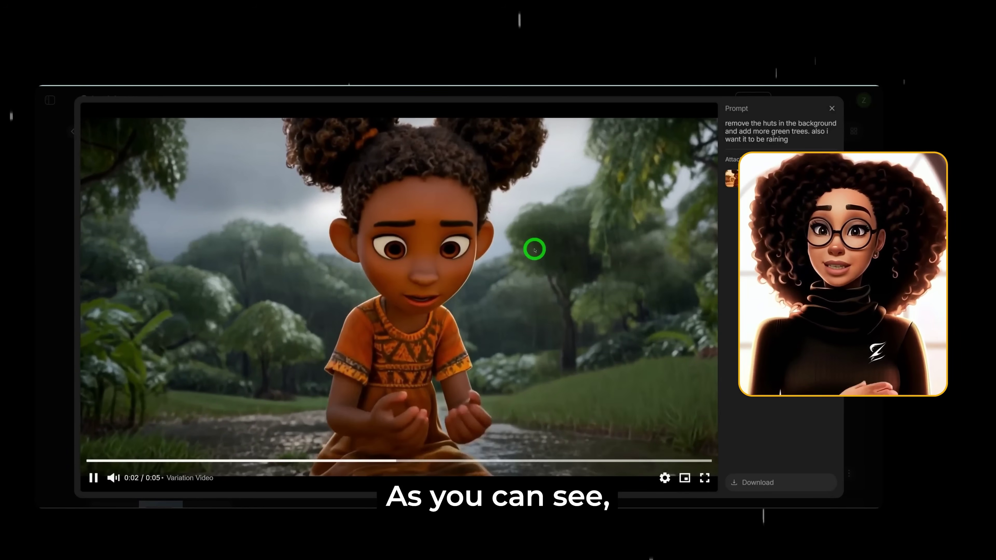
left_click(832, 109)
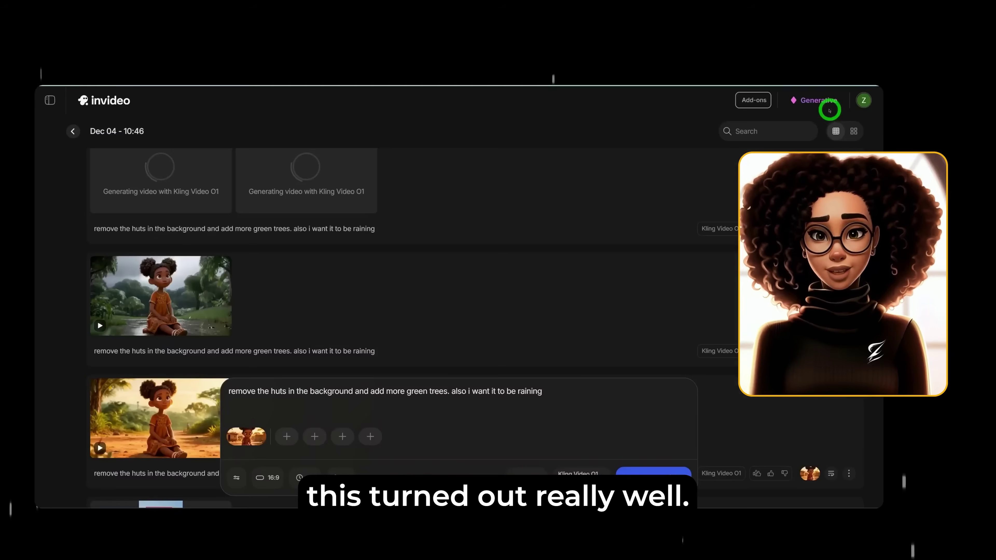
scroll(364, 316, "down", 3)
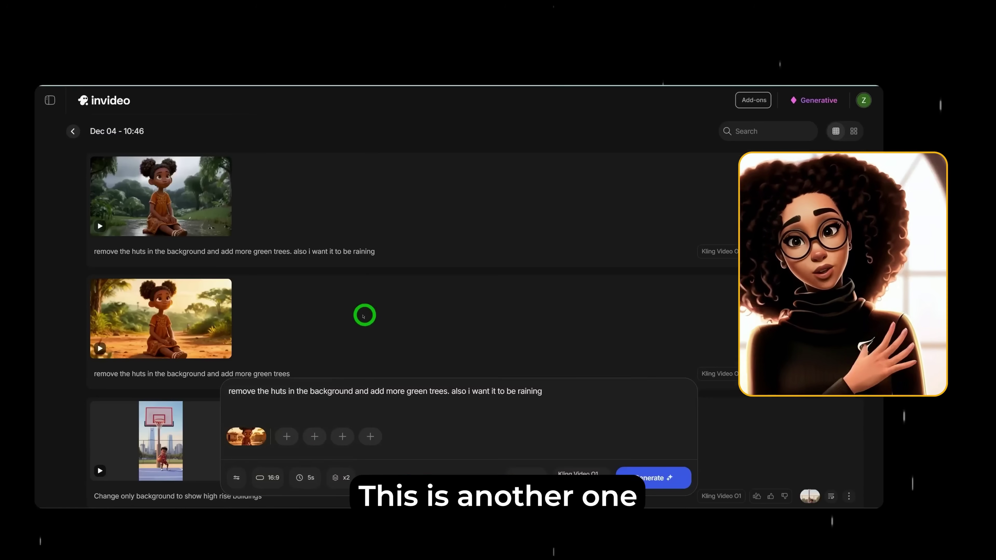
left_click(140, 307)
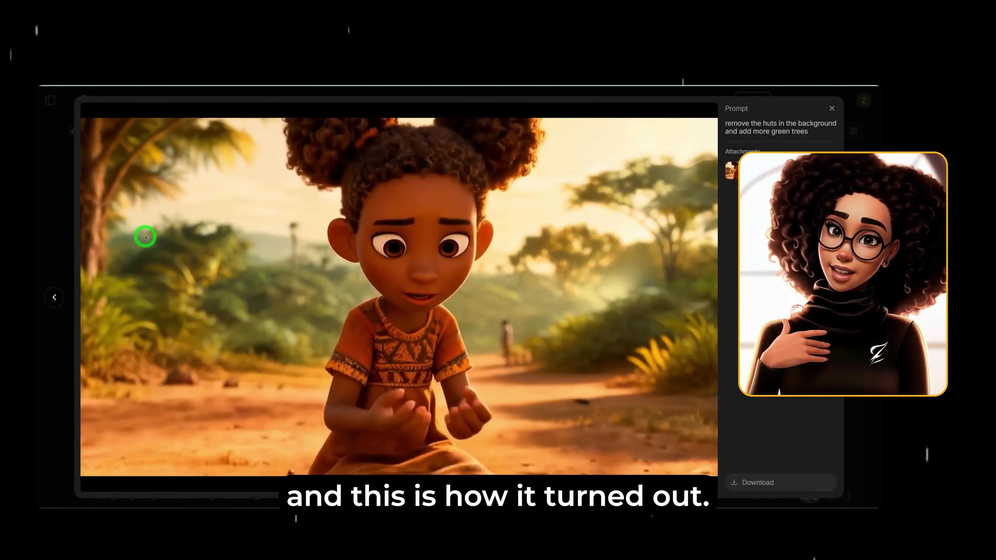
left_click(831, 111)
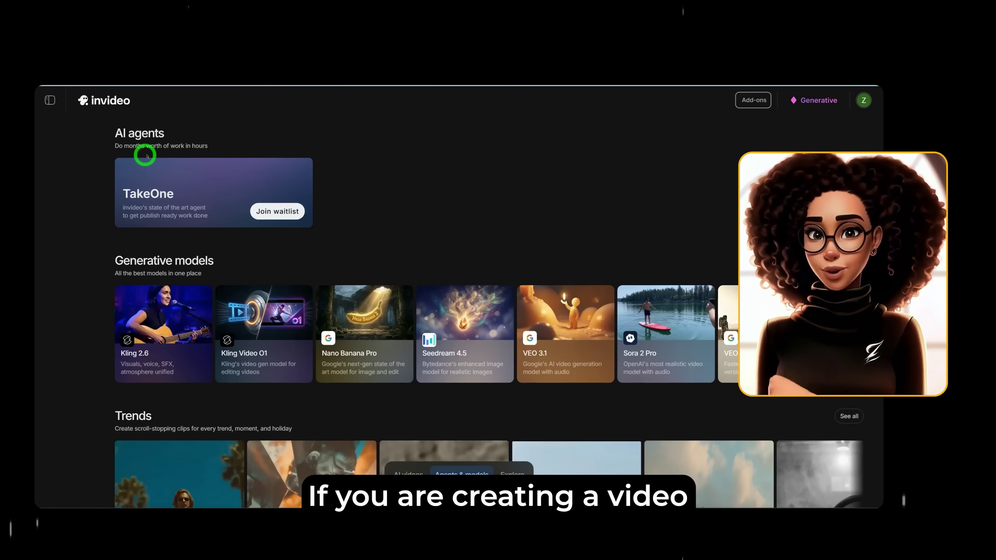
- Scroll through the catalogue to view models like VEO 3, Seedance Pro, Minimax Hailuo and Wan 2.5
scroll(517, 314, "down", 2)
scroll(518, 318, "up", 2)
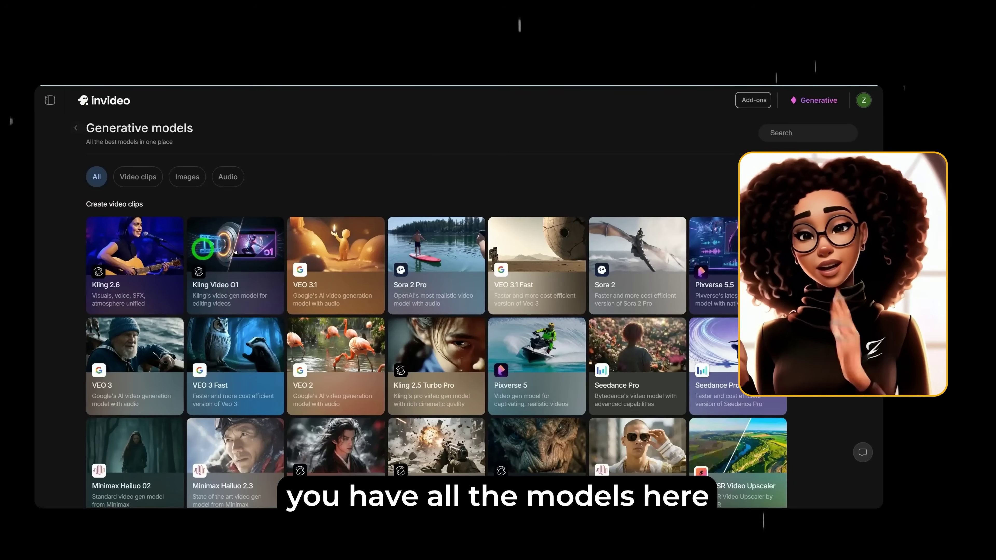
scroll(624, 392, "down", 5)
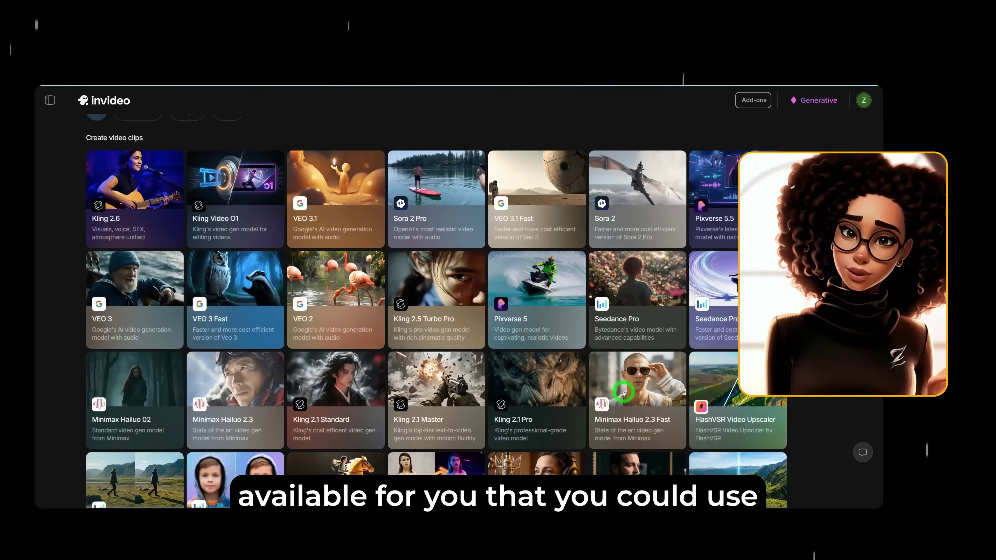
scroll(623, 394, "down", 2)
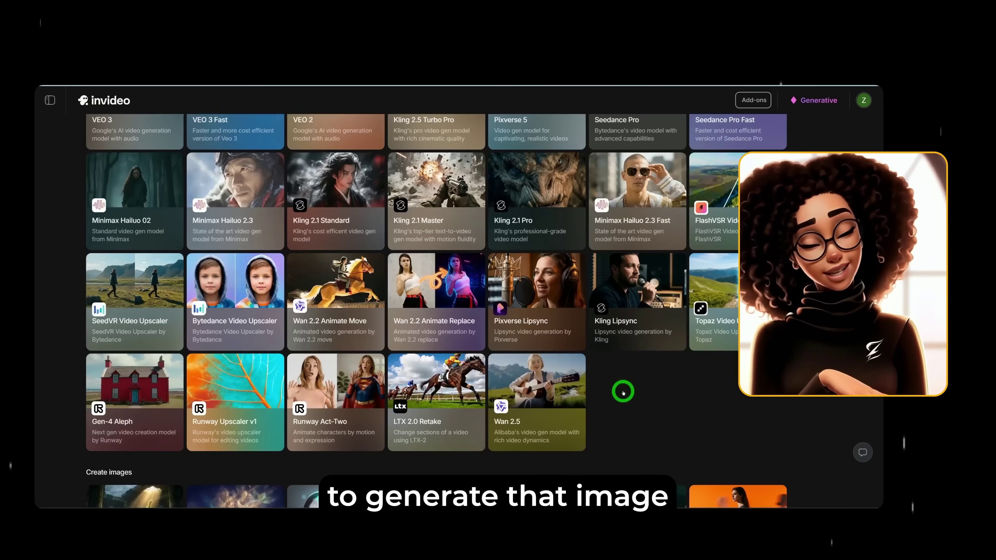
scroll(383, 366, "up", 7)
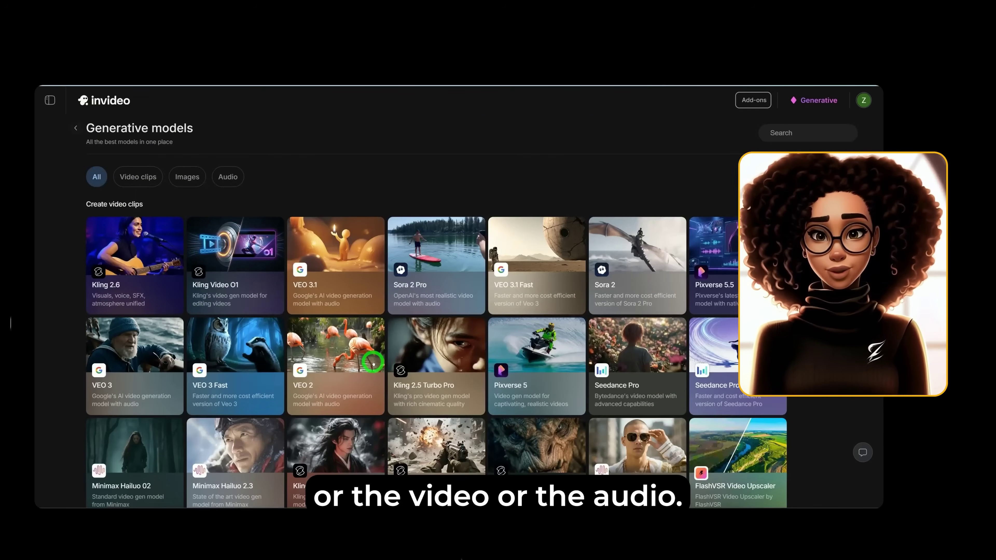